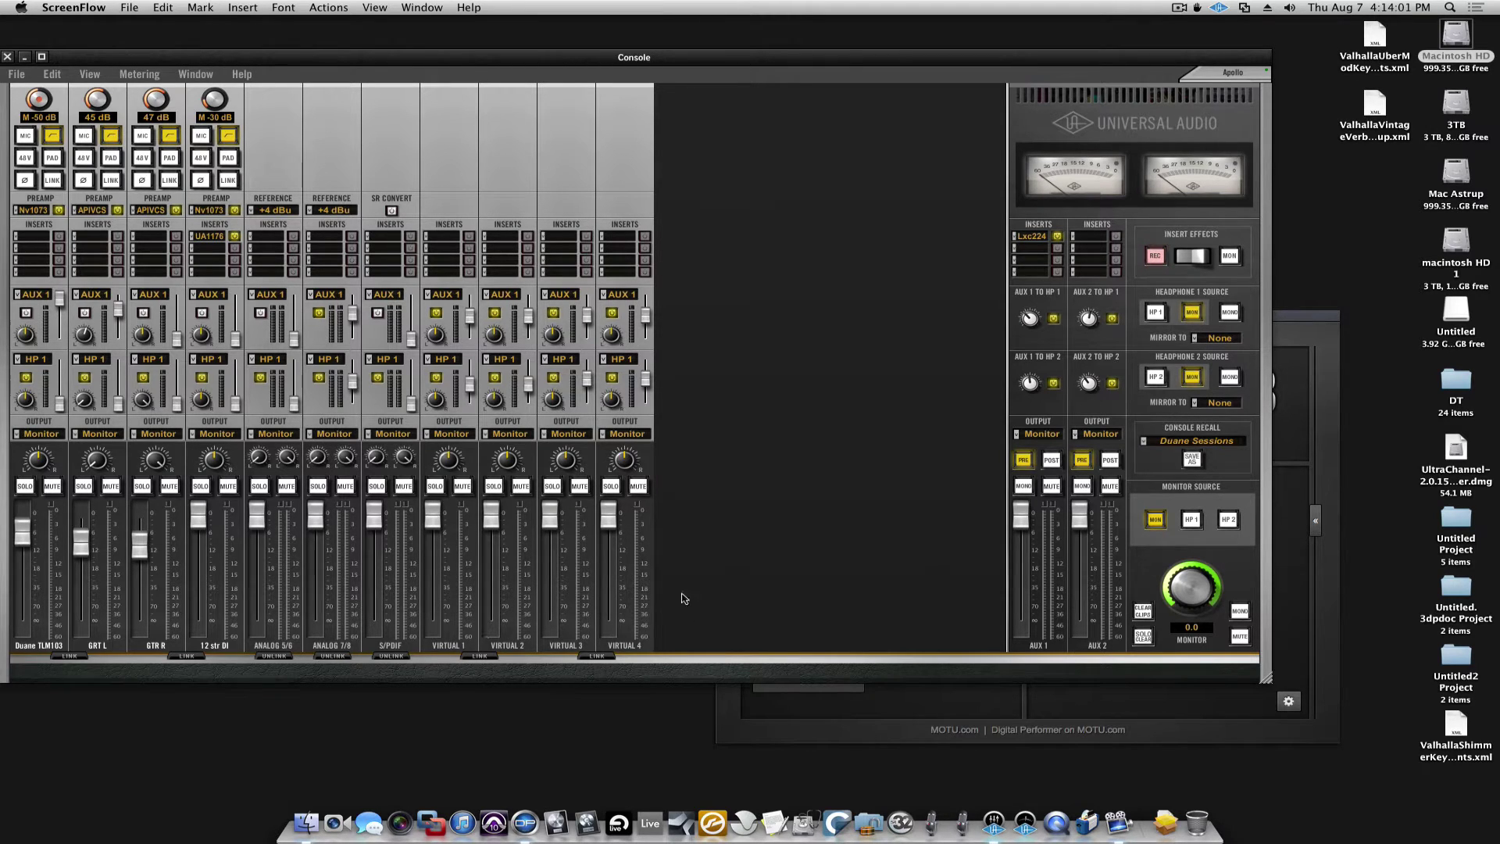
- Start a new empty project and save it to the Desktop as Untitled4
{"action": "left_click", "coordinate": [1286, 345]}
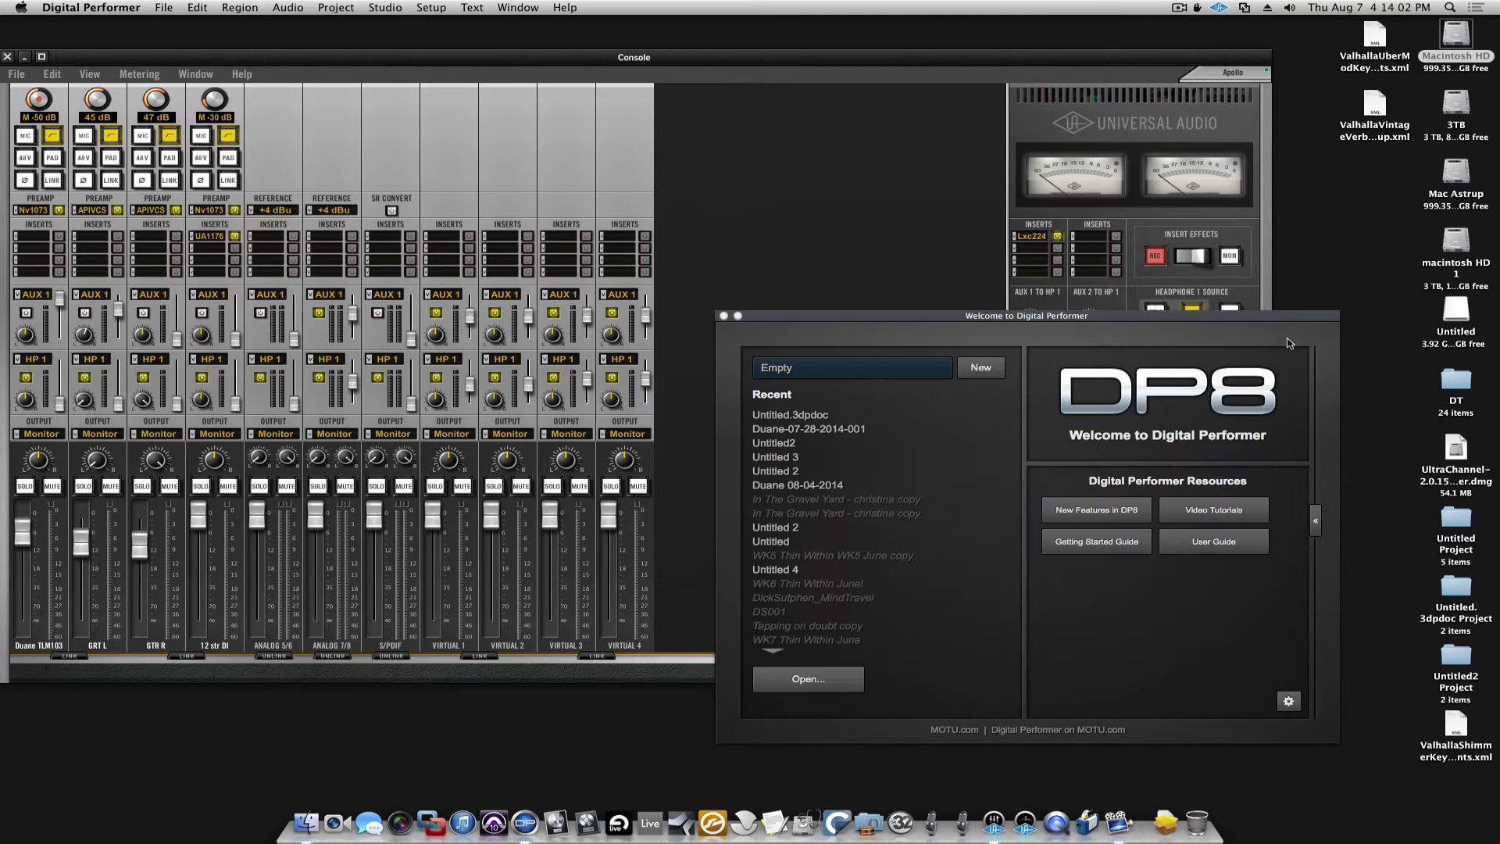
{"action": "left_click", "coordinate": [979, 367]}
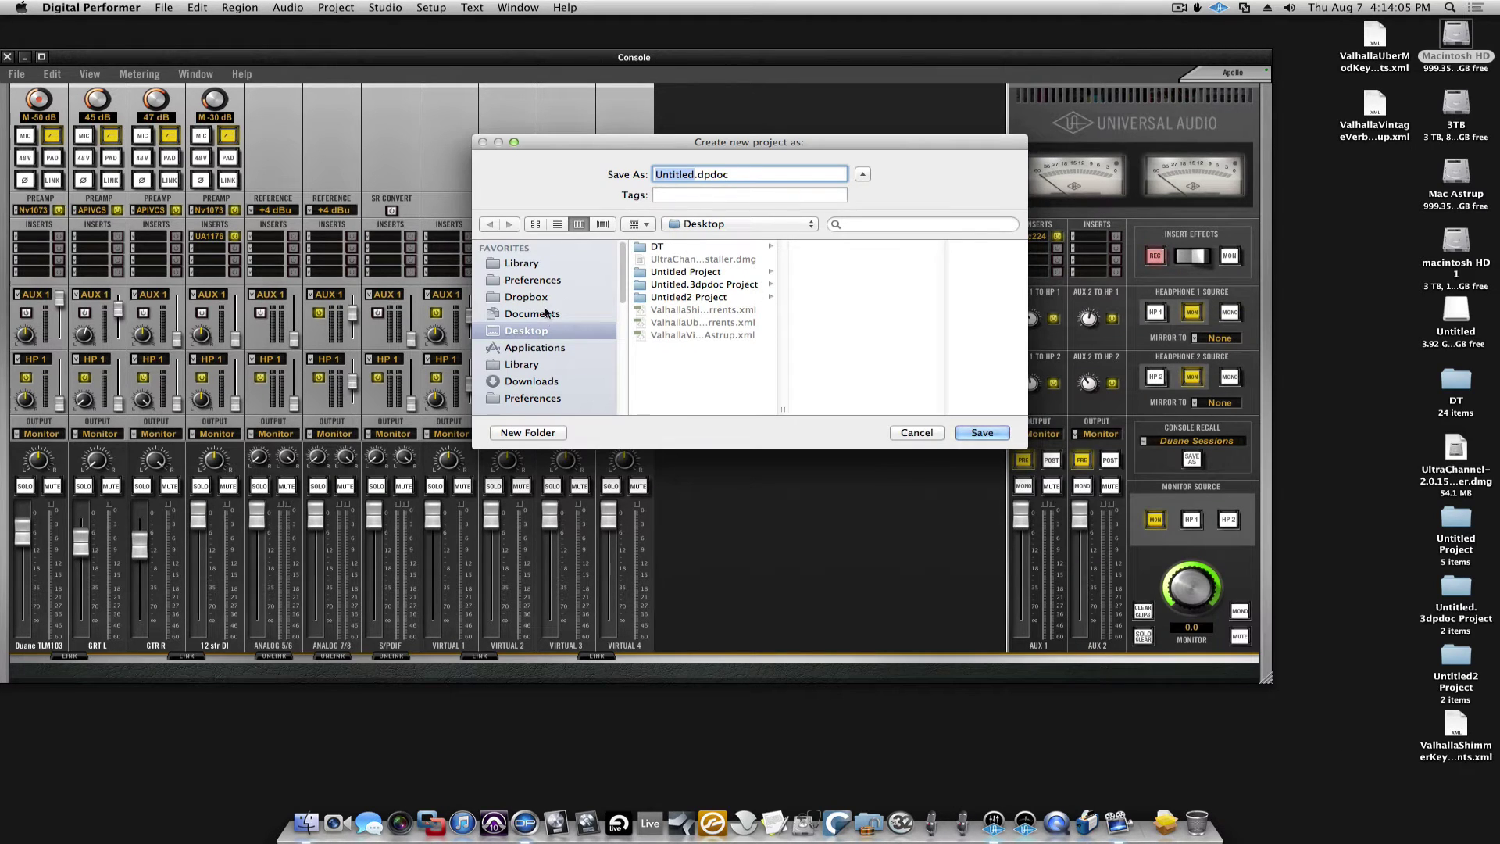
{"action": "left_click", "coordinate": [693, 174]}
{"action": "type", "text": "4"}
{"action": "key", "text": "Return"}
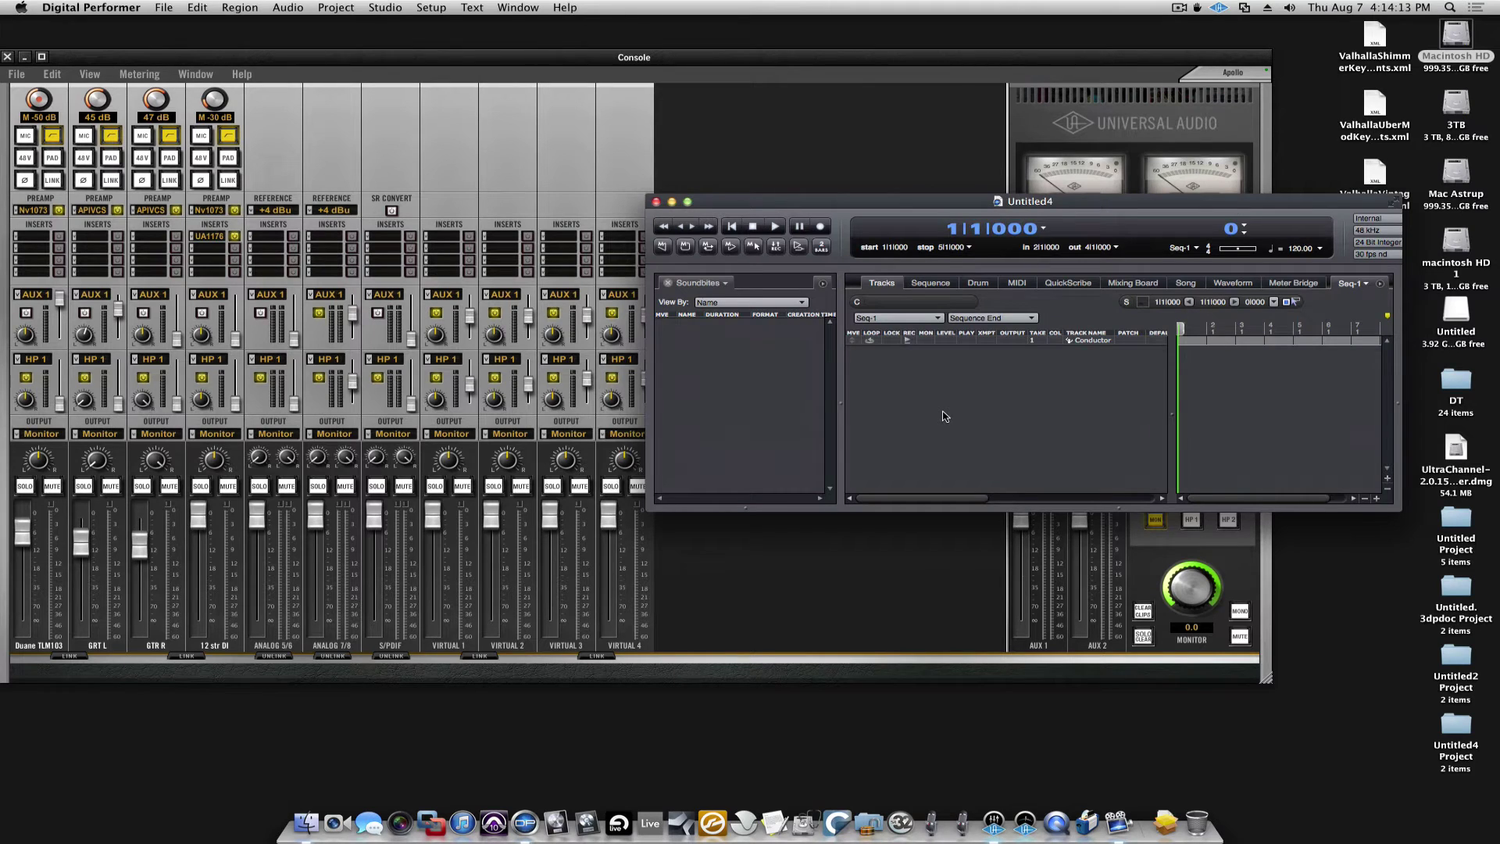
- Add an instrument track assigned to MOTU MachFive3 (stereo)
{"action": "key", "text": "super+shift+i"}
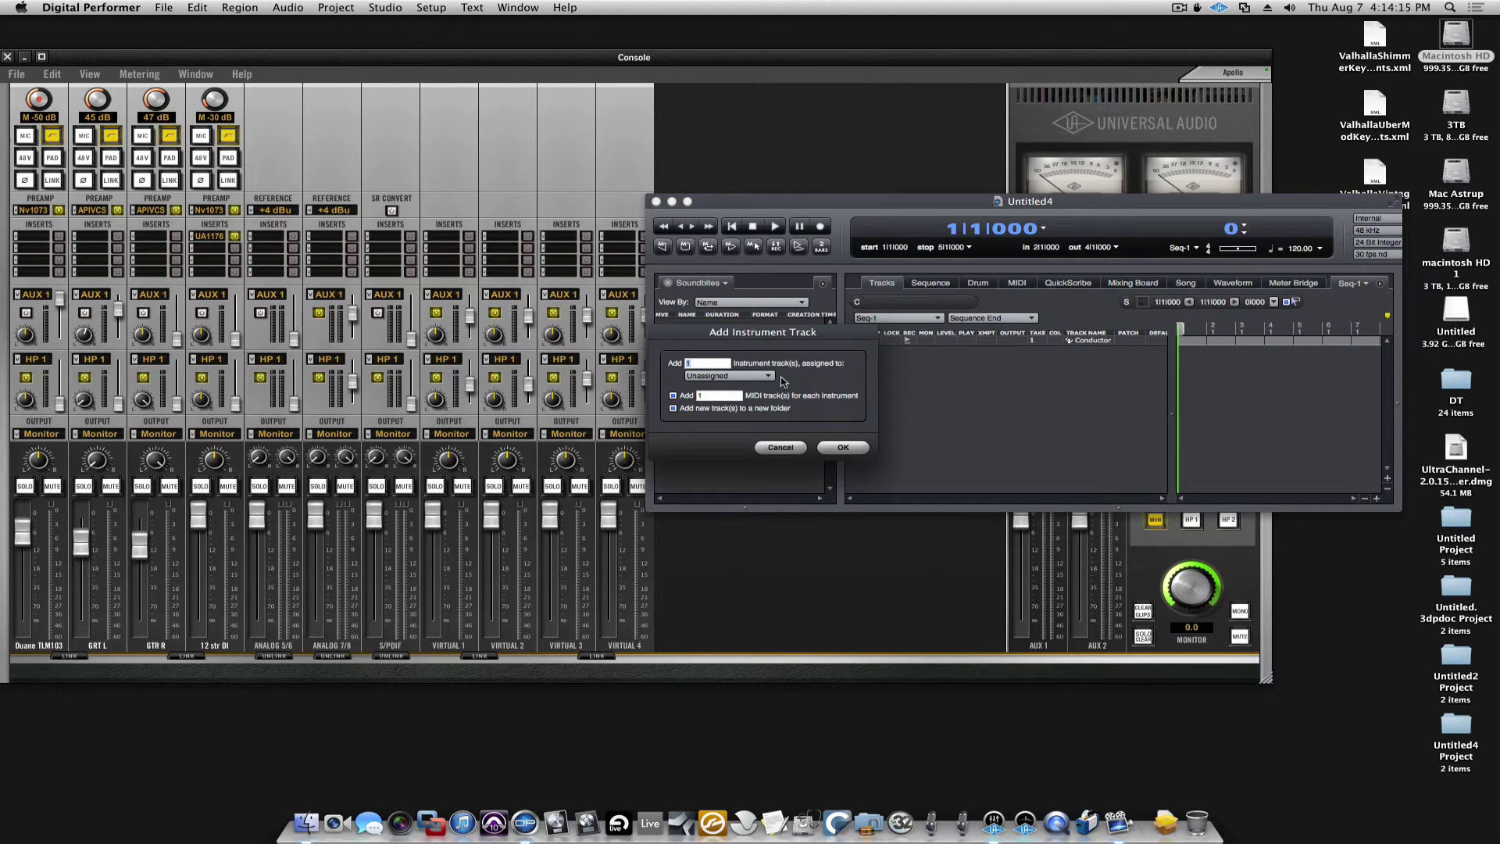
{"action": "left_click", "coordinate": [769, 376]}
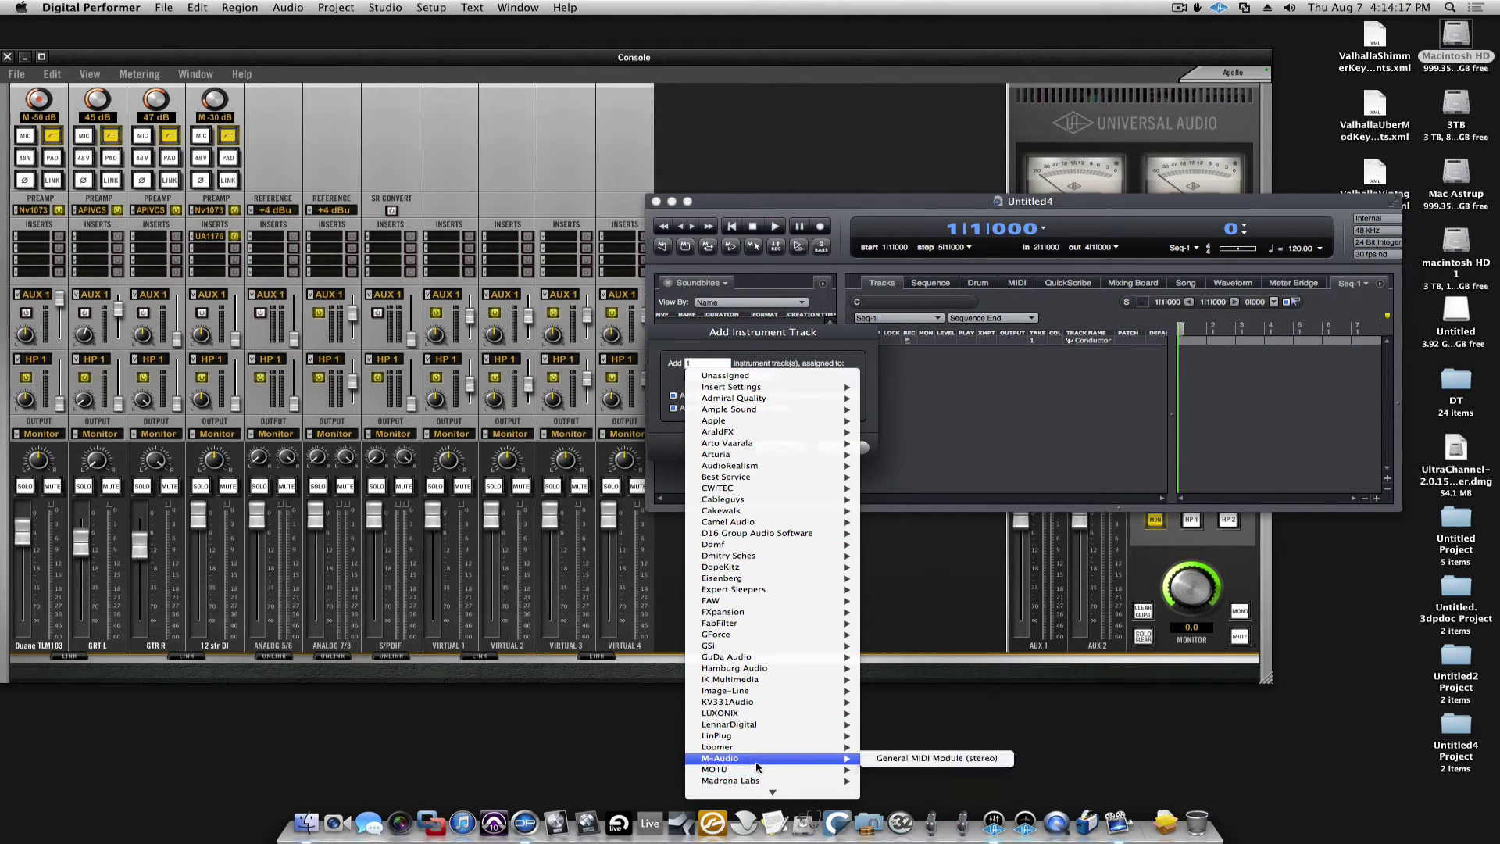
{"action": "mouse_move", "coordinate": [762, 770]}
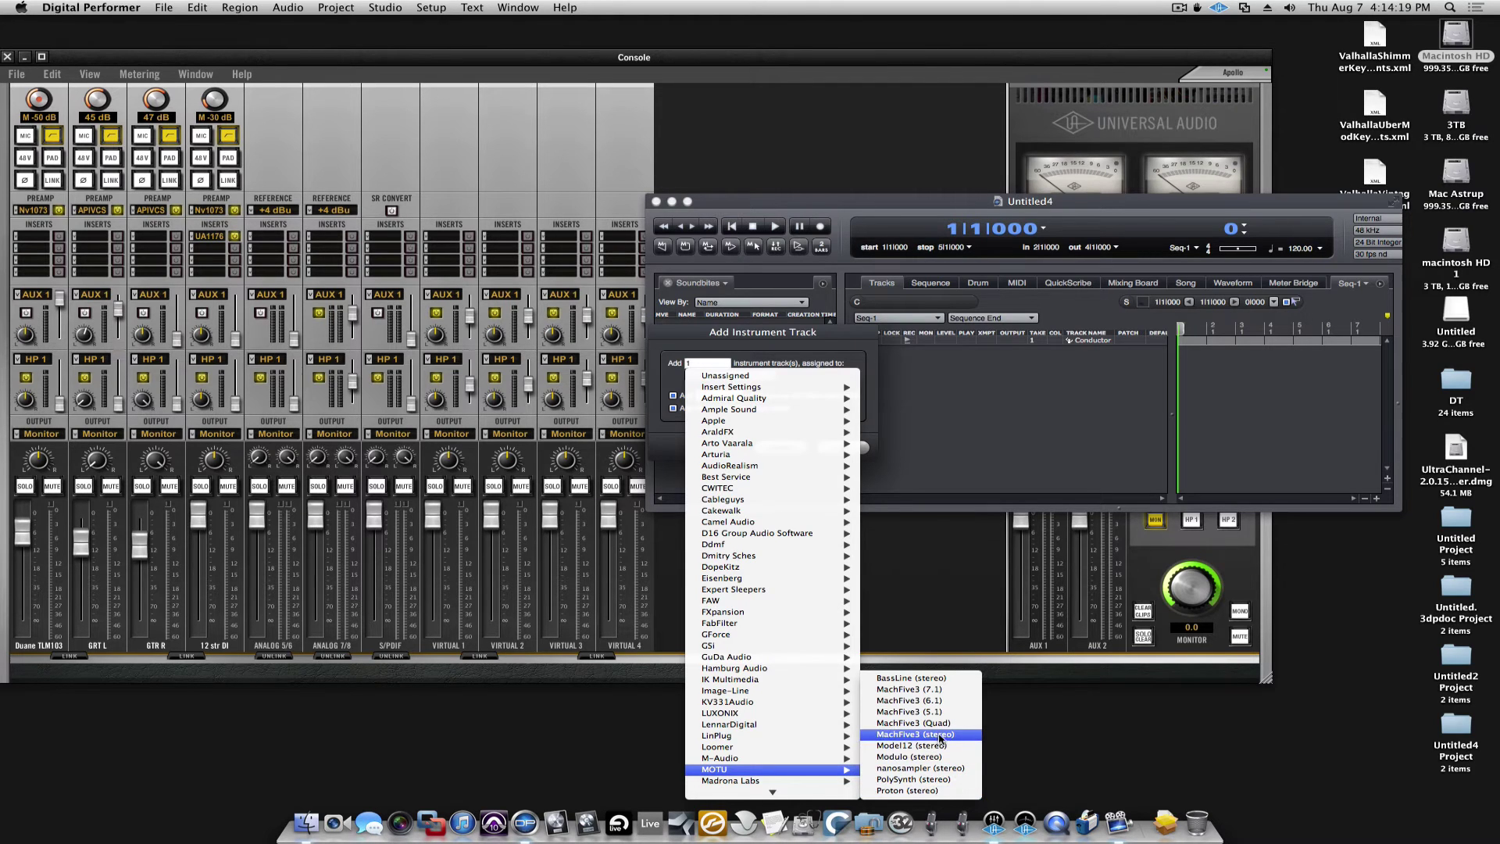
{"action": "left_click", "coordinate": [941, 736]}
{"action": "left_click", "coordinate": [851, 449]}
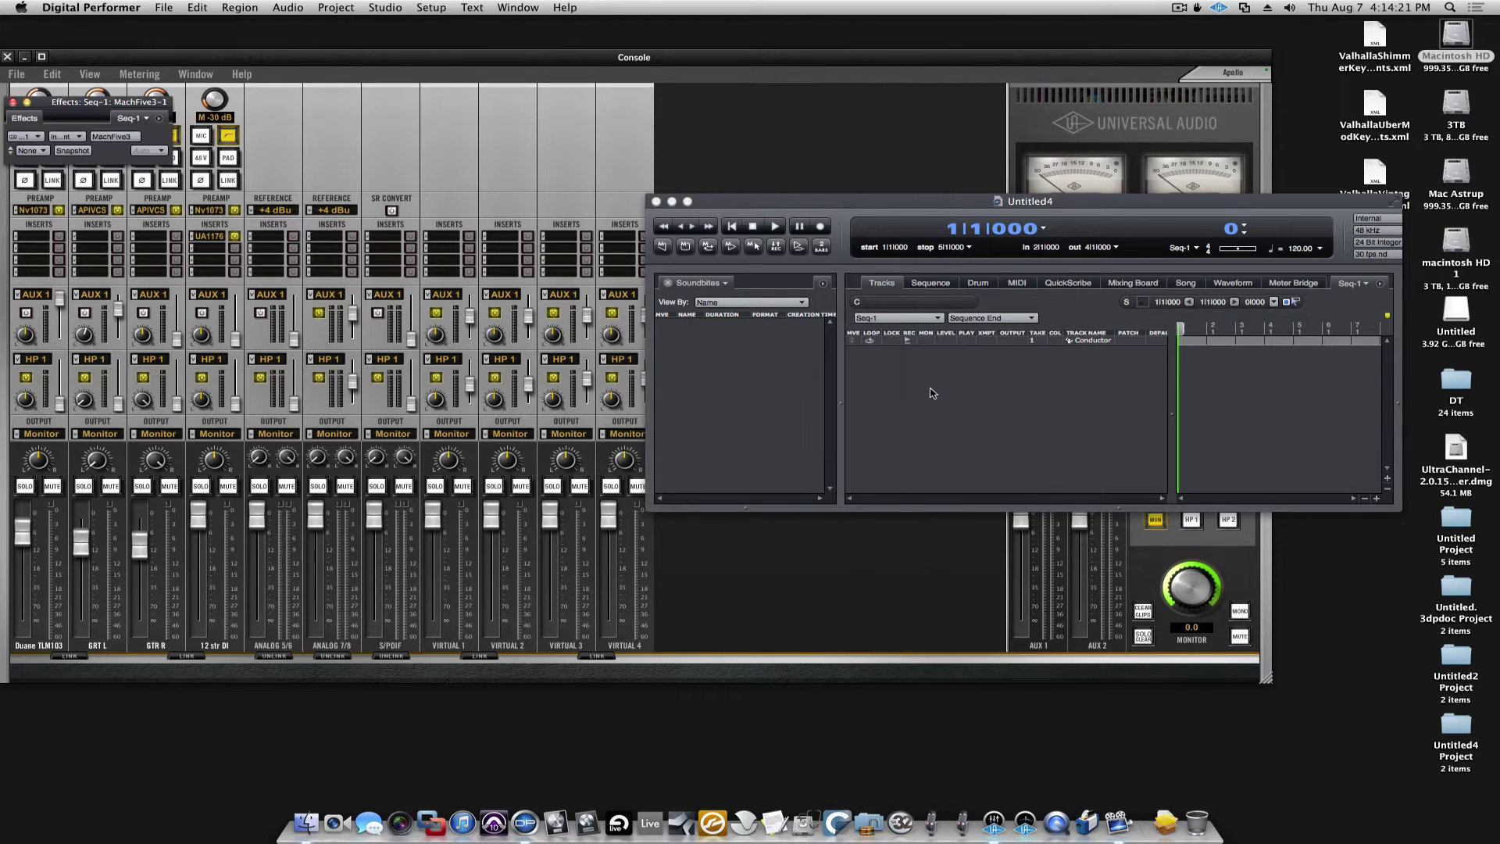
- Load the UVI Tutorial Set's Analog Strings preset into MachFive3 part A1
{"action": "left_click_drag", "start_coordinate": [625, 102], "coordinate": [1280, 152]}
{"action": "double_click", "coordinate": [776, 289]}
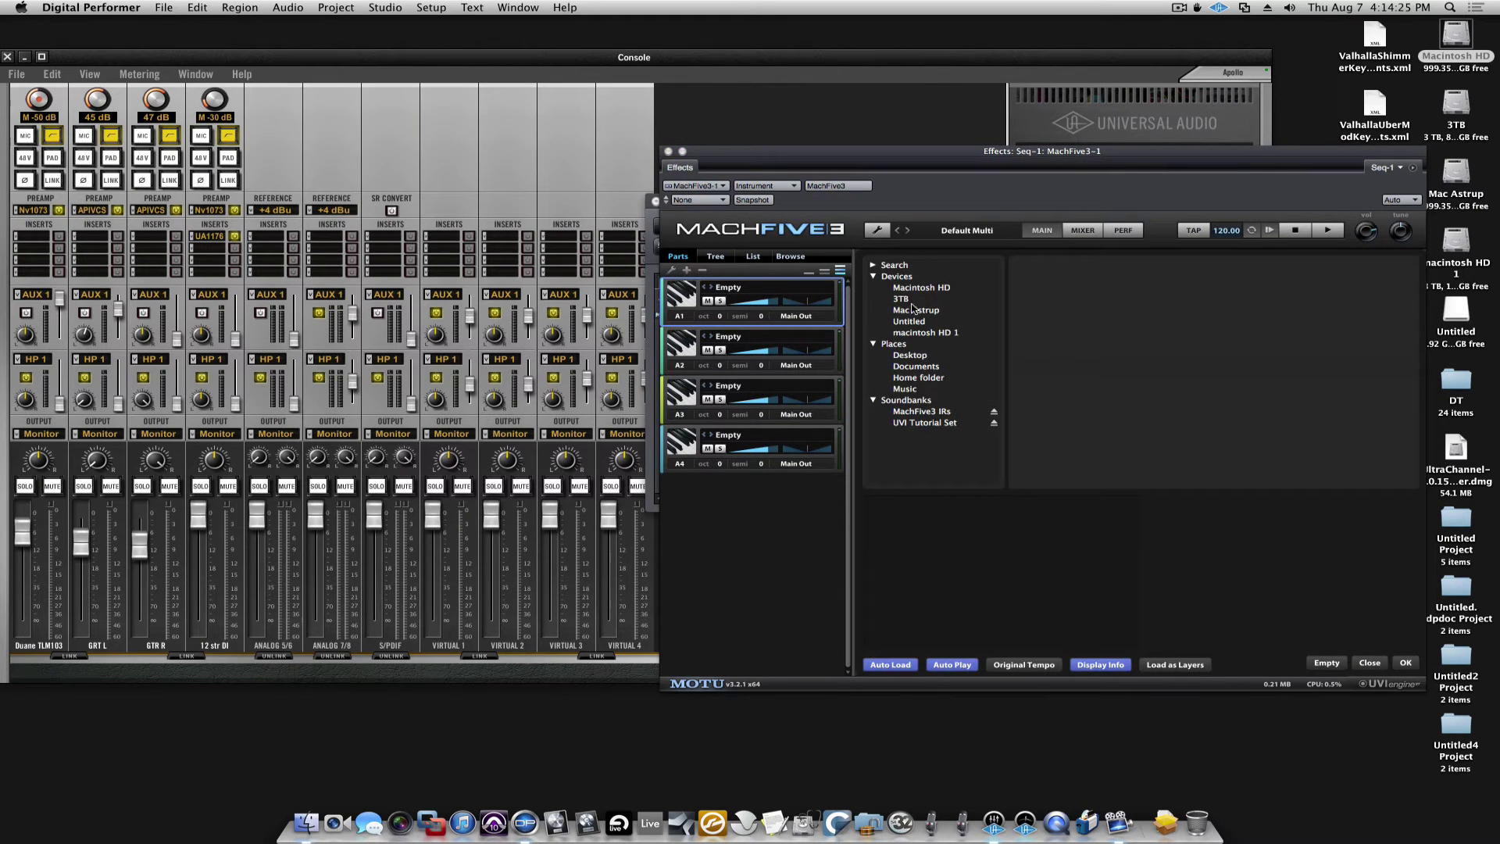
{"action": "left_click", "coordinate": [930, 423]}
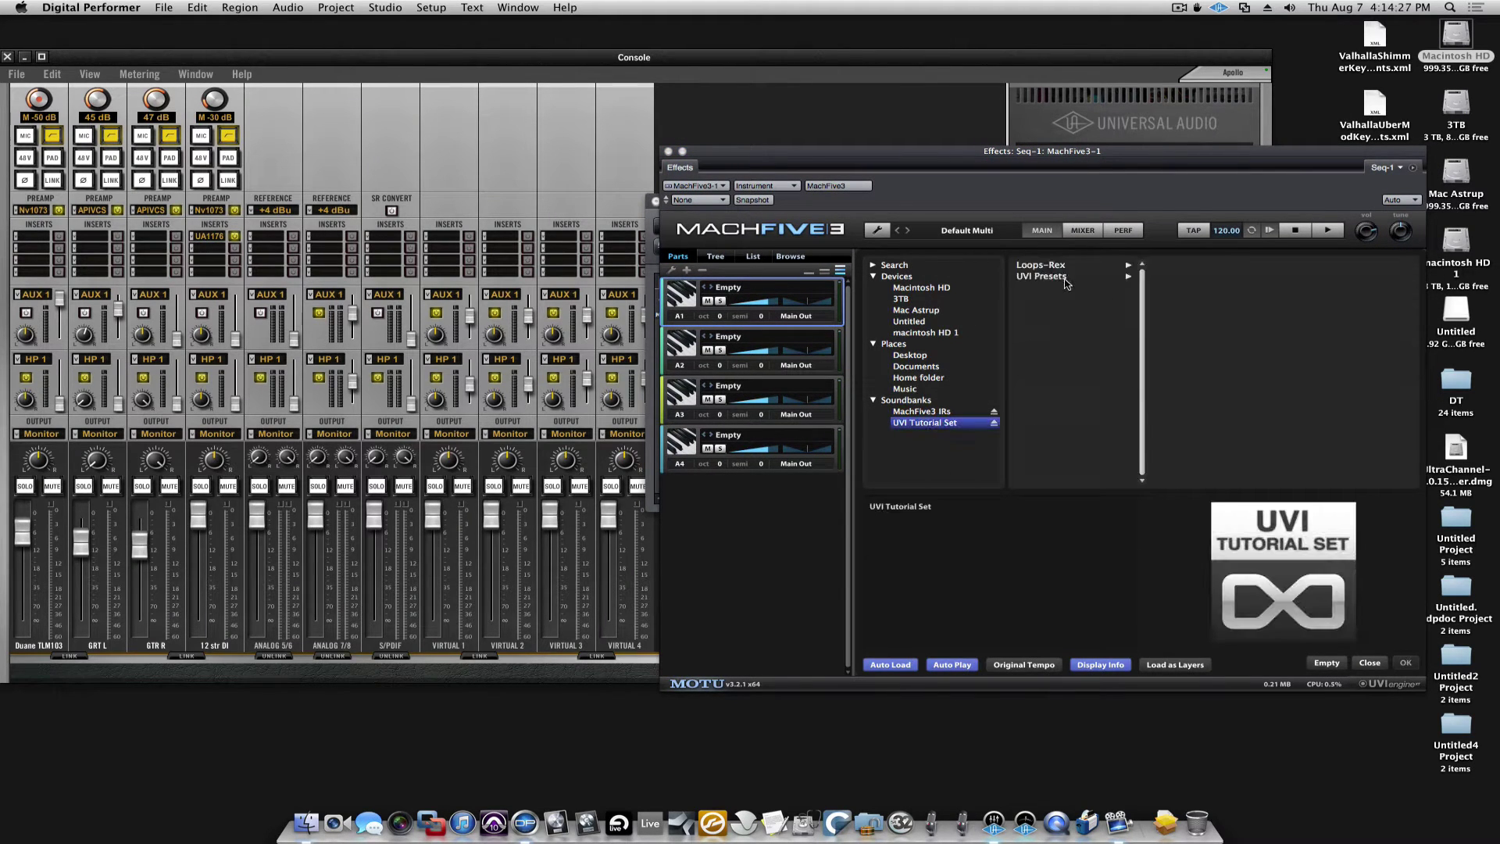
{"action": "left_click", "coordinate": [1102, 278]}
{"action": "left_click", "coordinate": [1200, 269]}
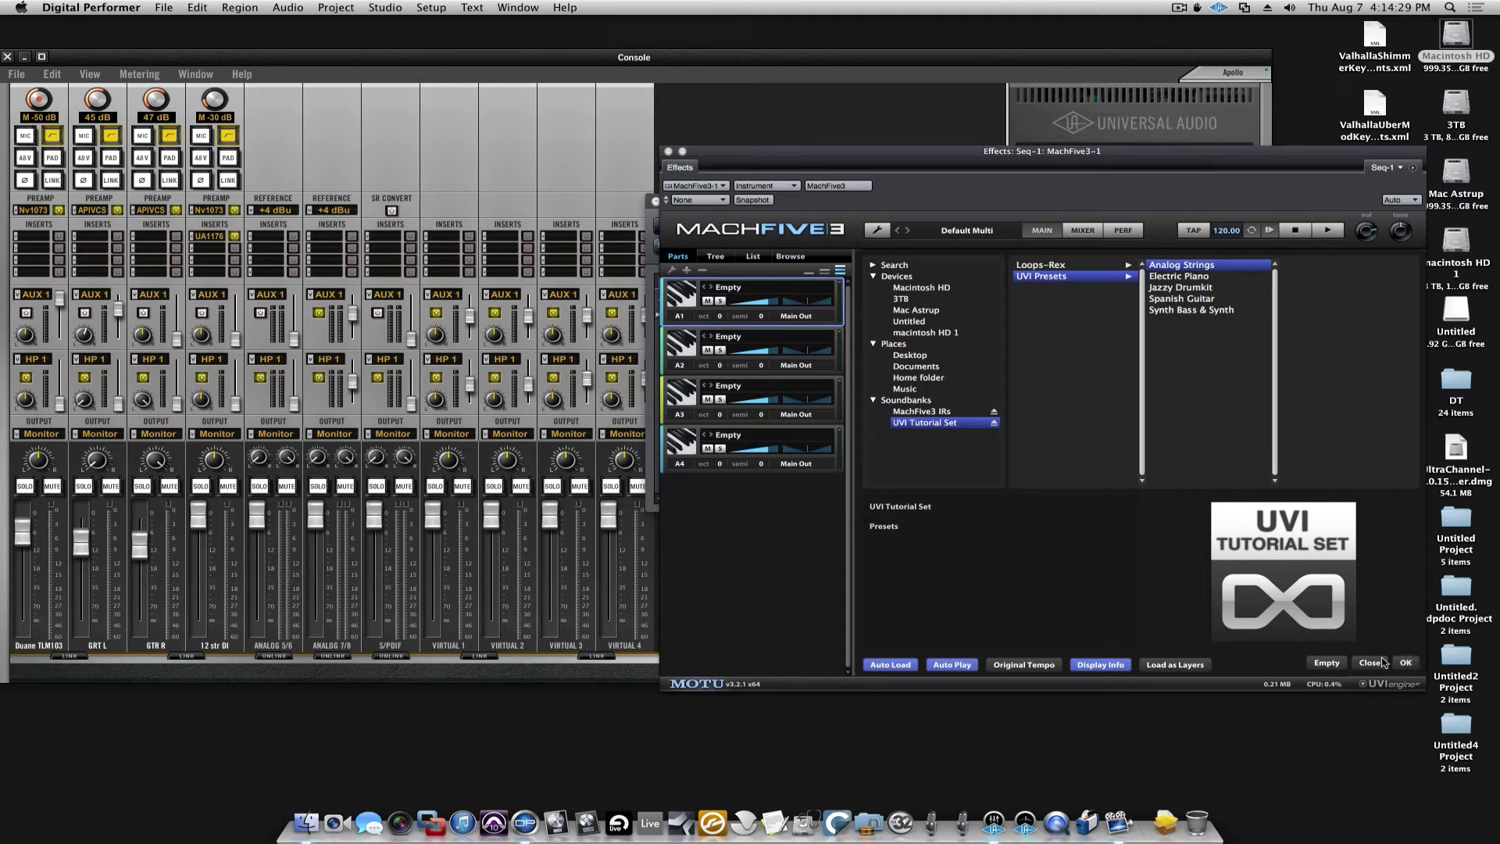
{"action": "left_click", "coordinate": [1405, 663]}
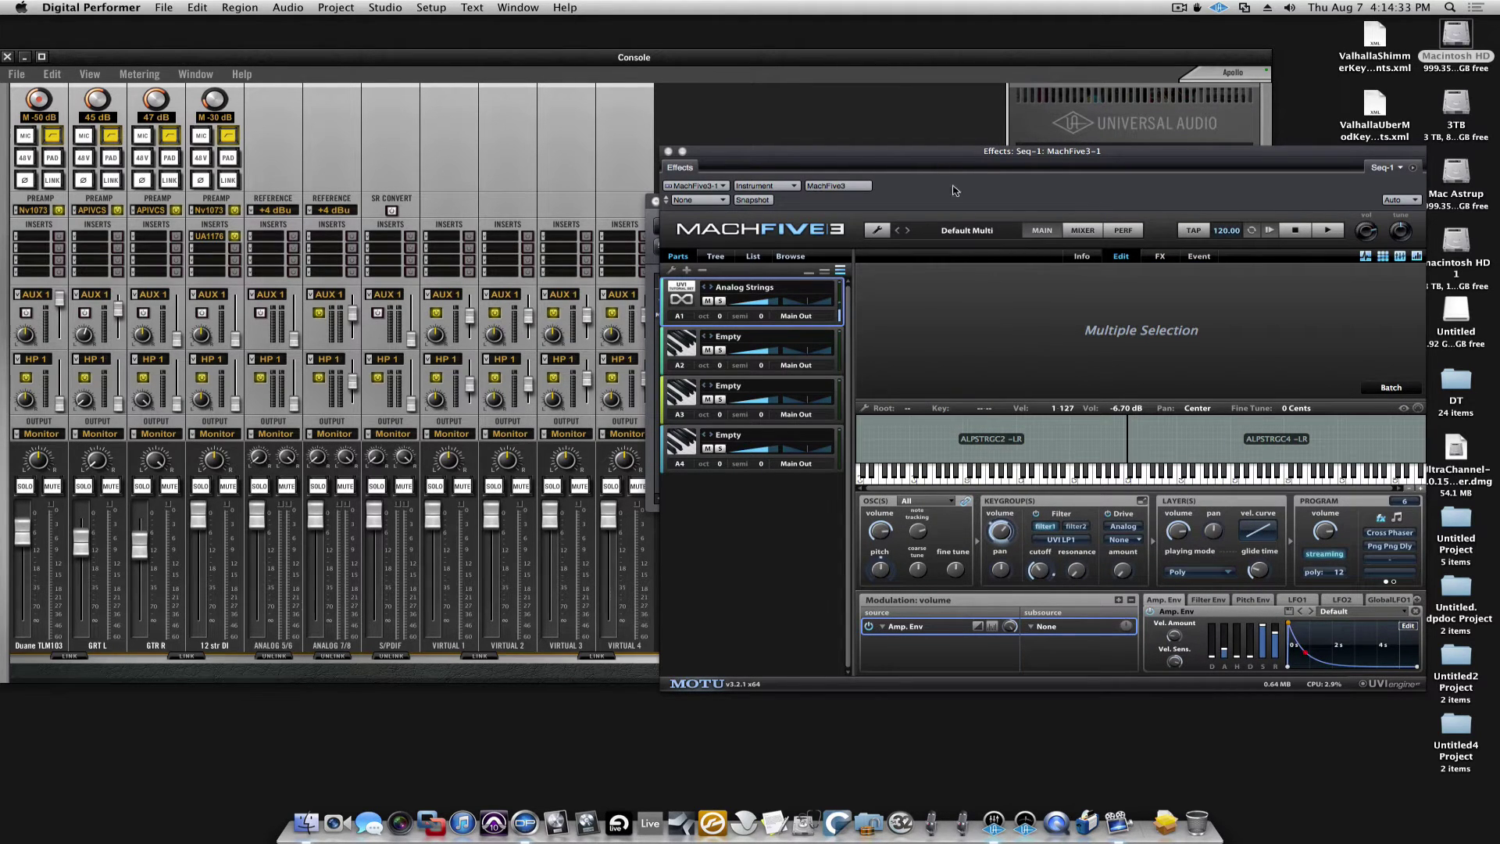
- Route the MachFive3 track to new stereo bundle Output Stream 1 21-22, then play a test note
{"action": "left_click_drag", "start_coordinate": [952, 152], "coordinate": [1499, 228]}
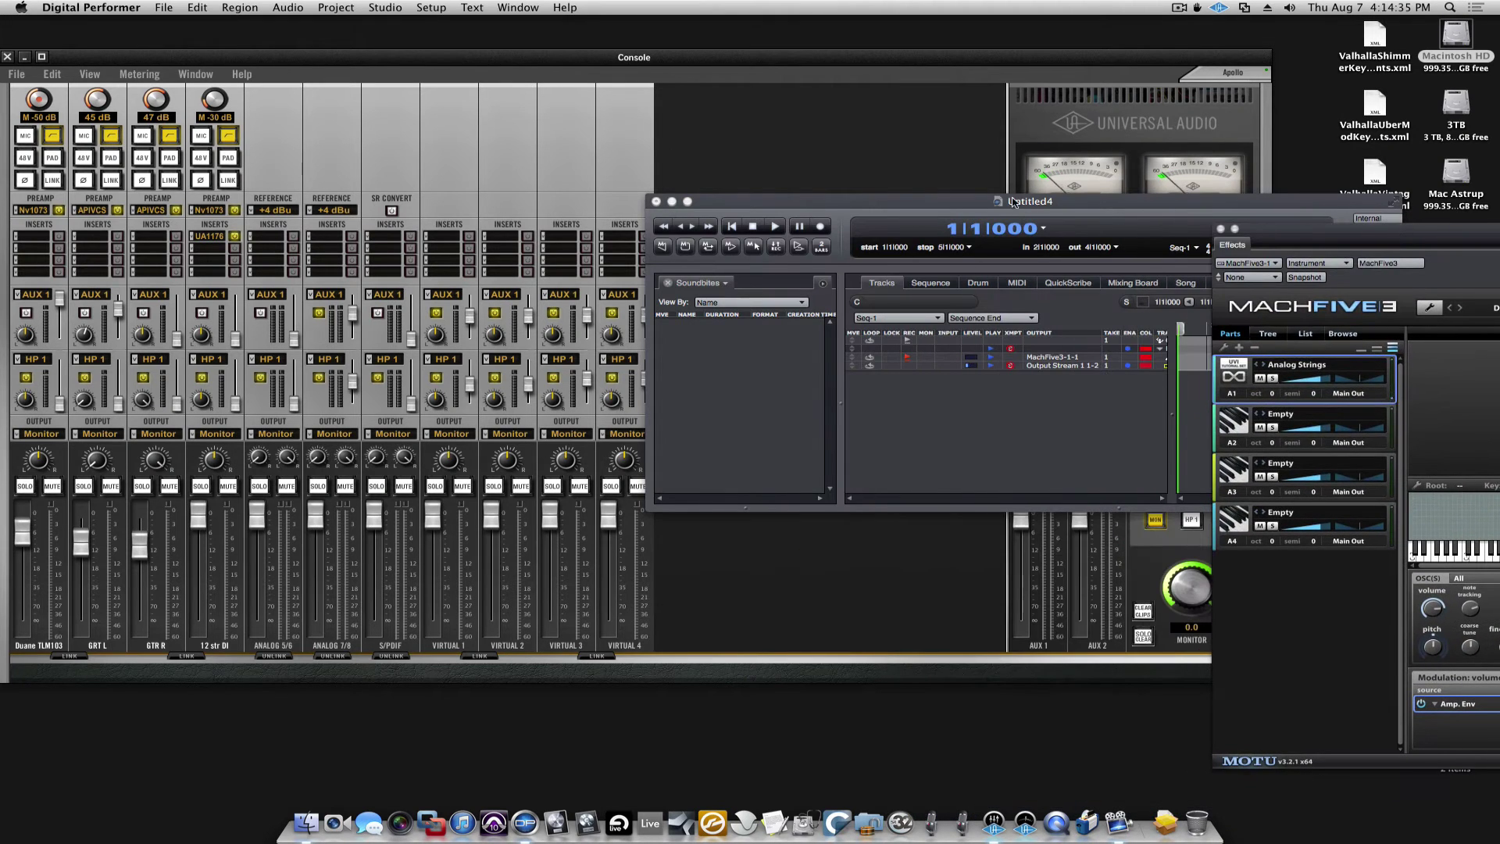
{"action": "left_click_drag", "start_coordinate": [1012, 202], "coordinate": [1059, 440]}
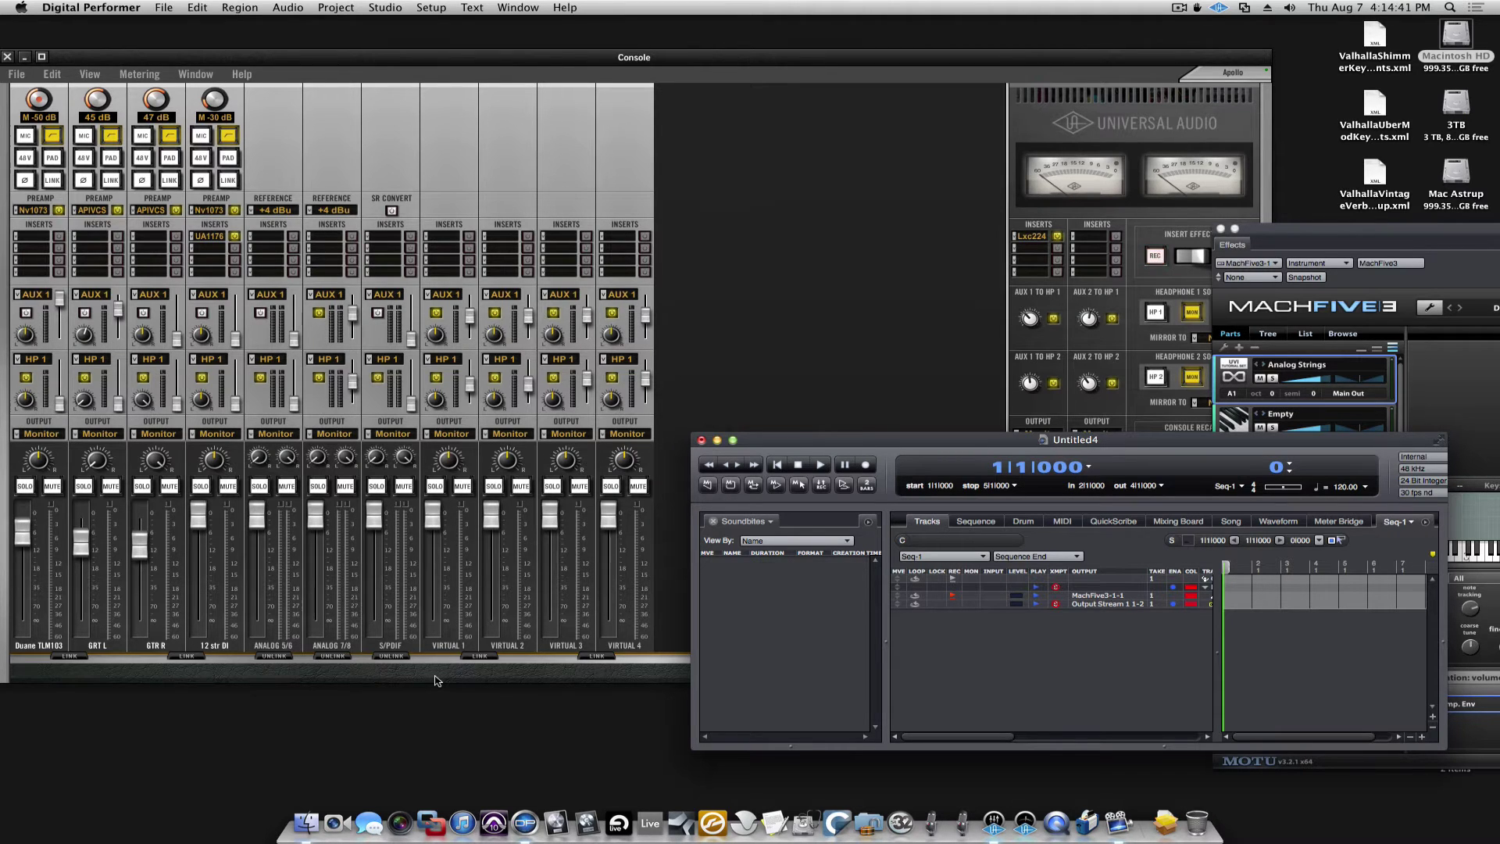
{"action": "left_click", "coordinate": [1126, 605]}
{"action": "mouse_move", "coordinate": [1126, 626]}
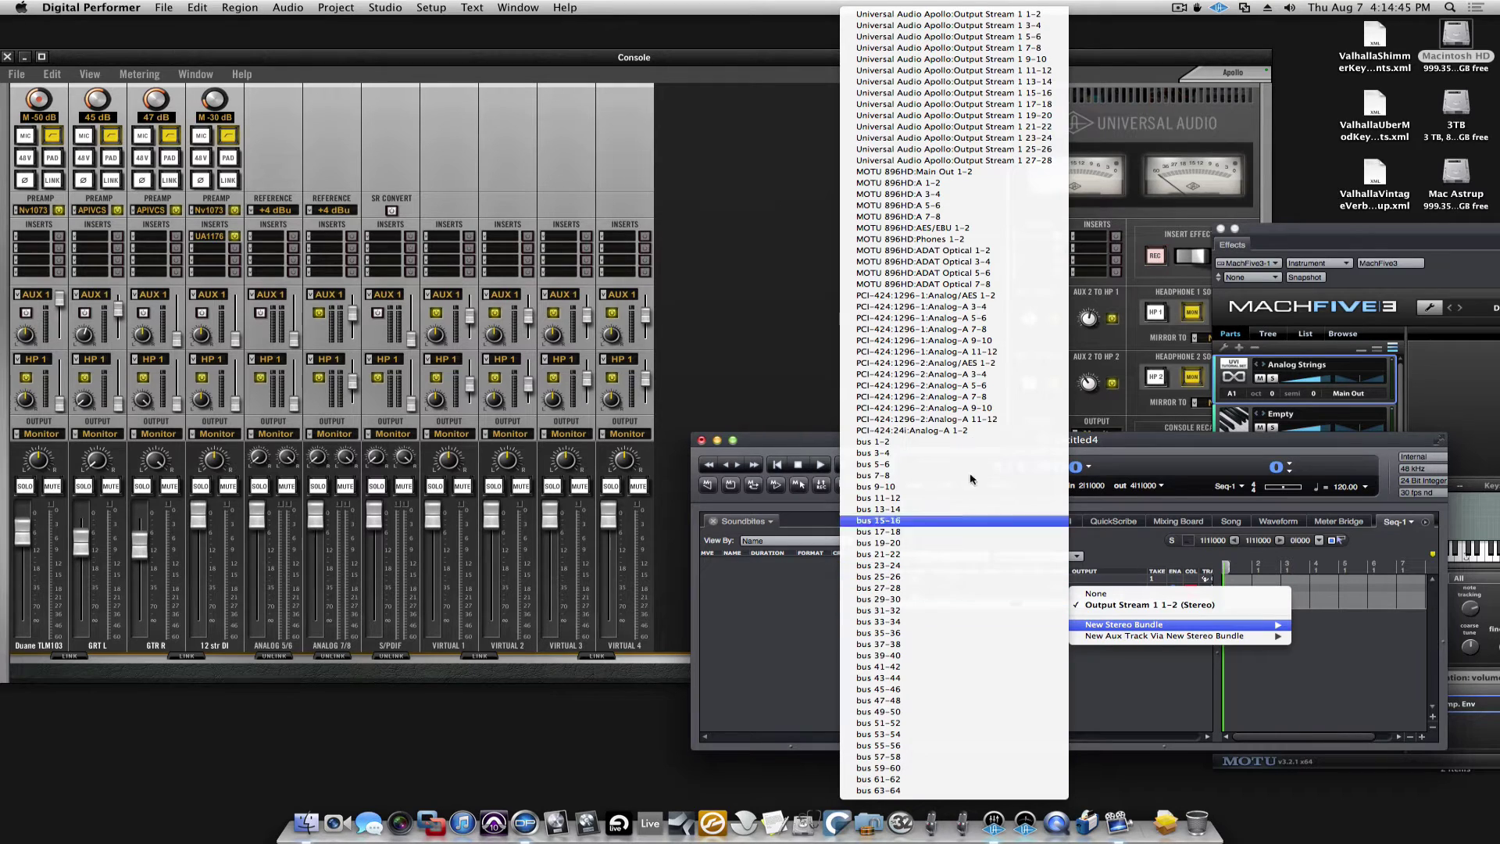
{"action": "left_click", "coordinate": [1026, 127]}
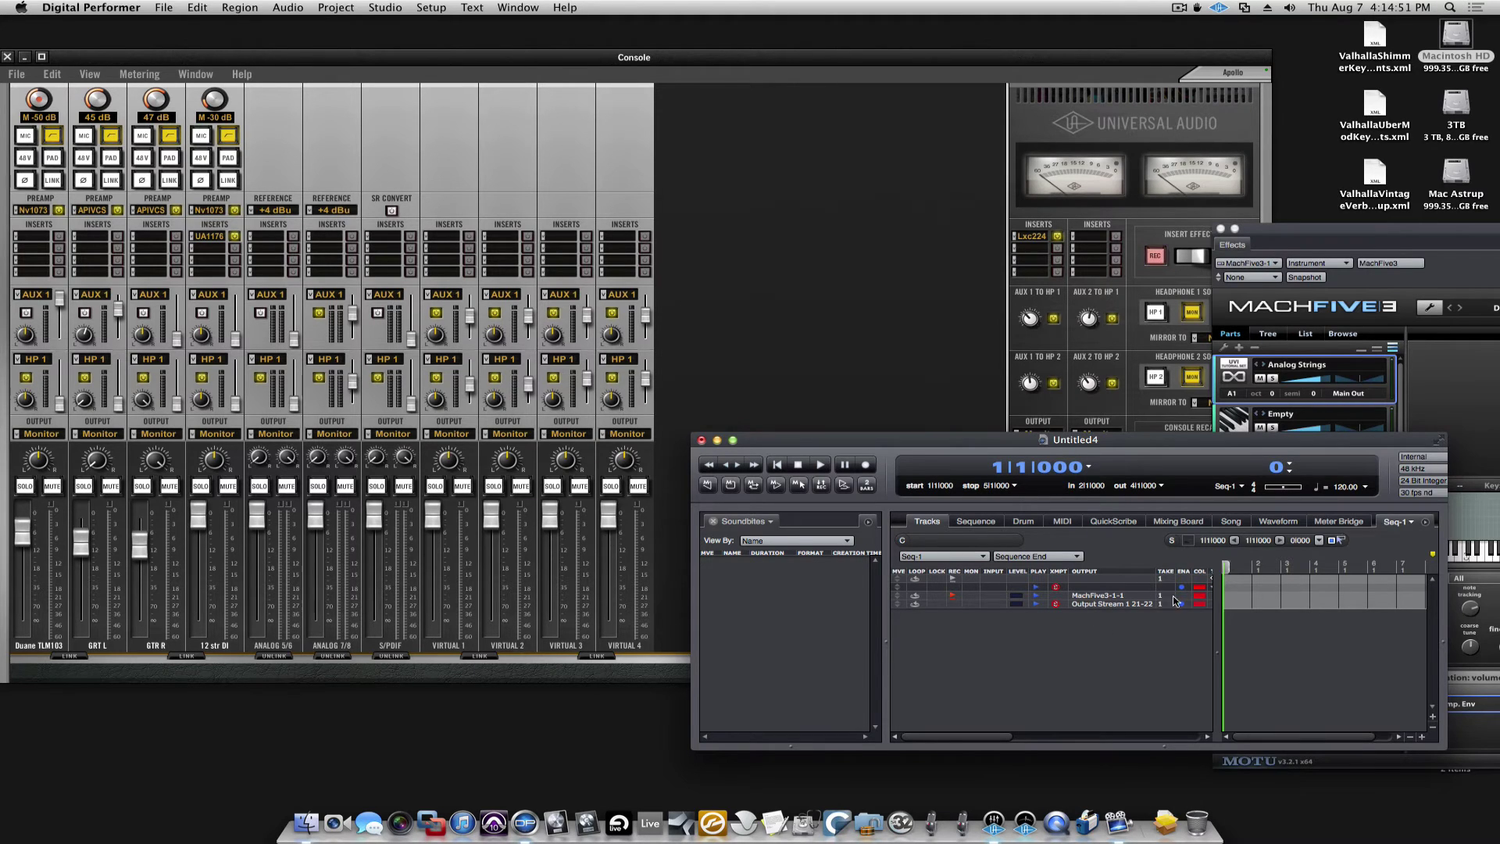
{"action": "left_click", "coordinate": [1489, 473]}
{"action": "left_click", "coordinate": [1452, 557]}
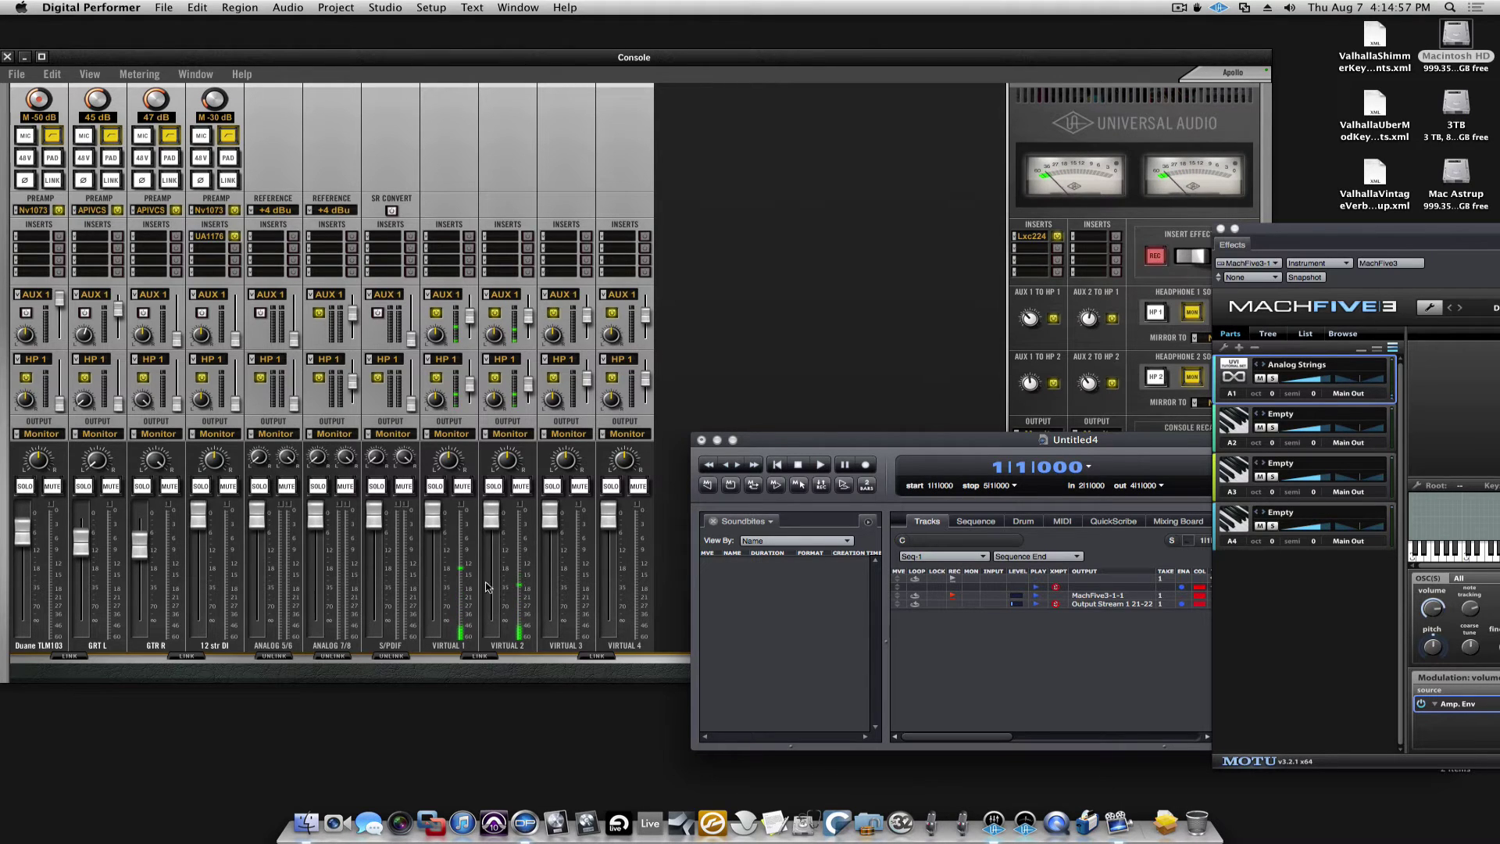
- Enable LINK under Virtual 1 in Console and play a MachFive3 test note
{"action": "left_click", "coordinate": [482, 656]}
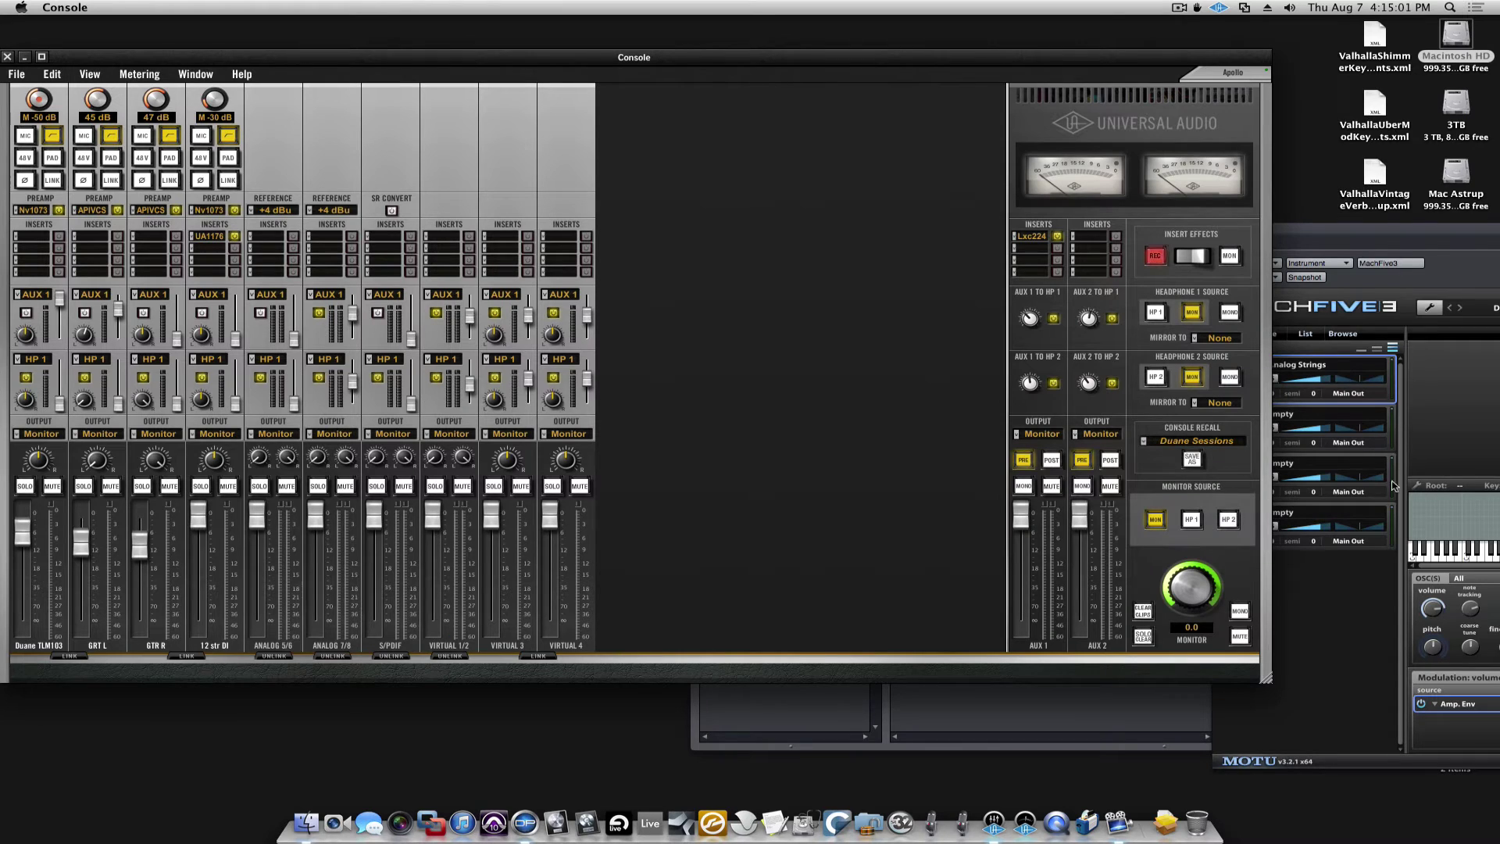
{"action": "left_click", "coordinate": [1449, 557]}
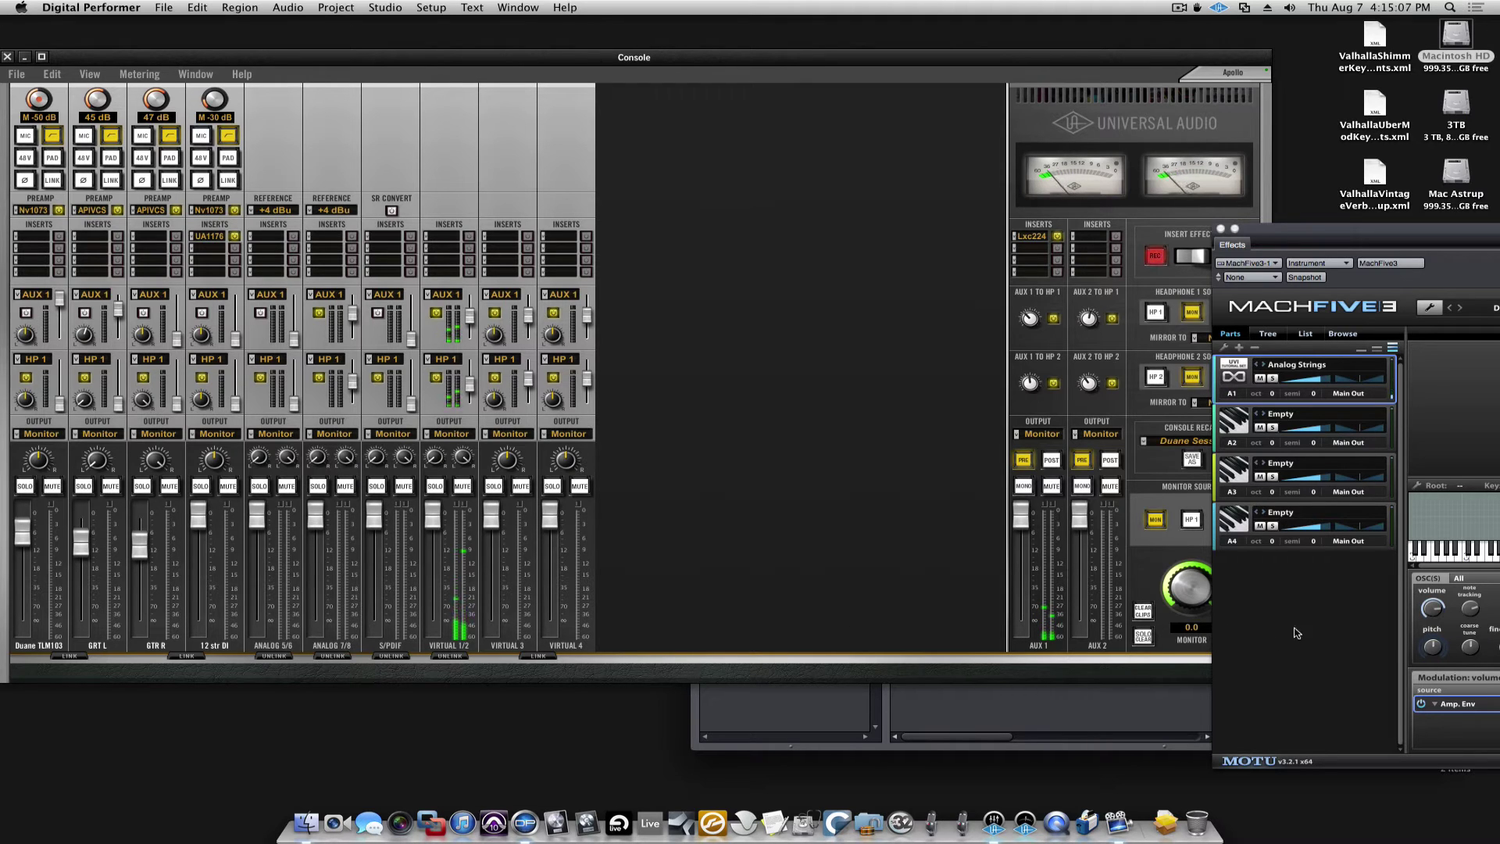
- Route the MachFive3 track to new stereo bundle Universal Audio Apollo Output Stream 1 23-24
{"action": "left_click", "coordinate": [1145, 705]}
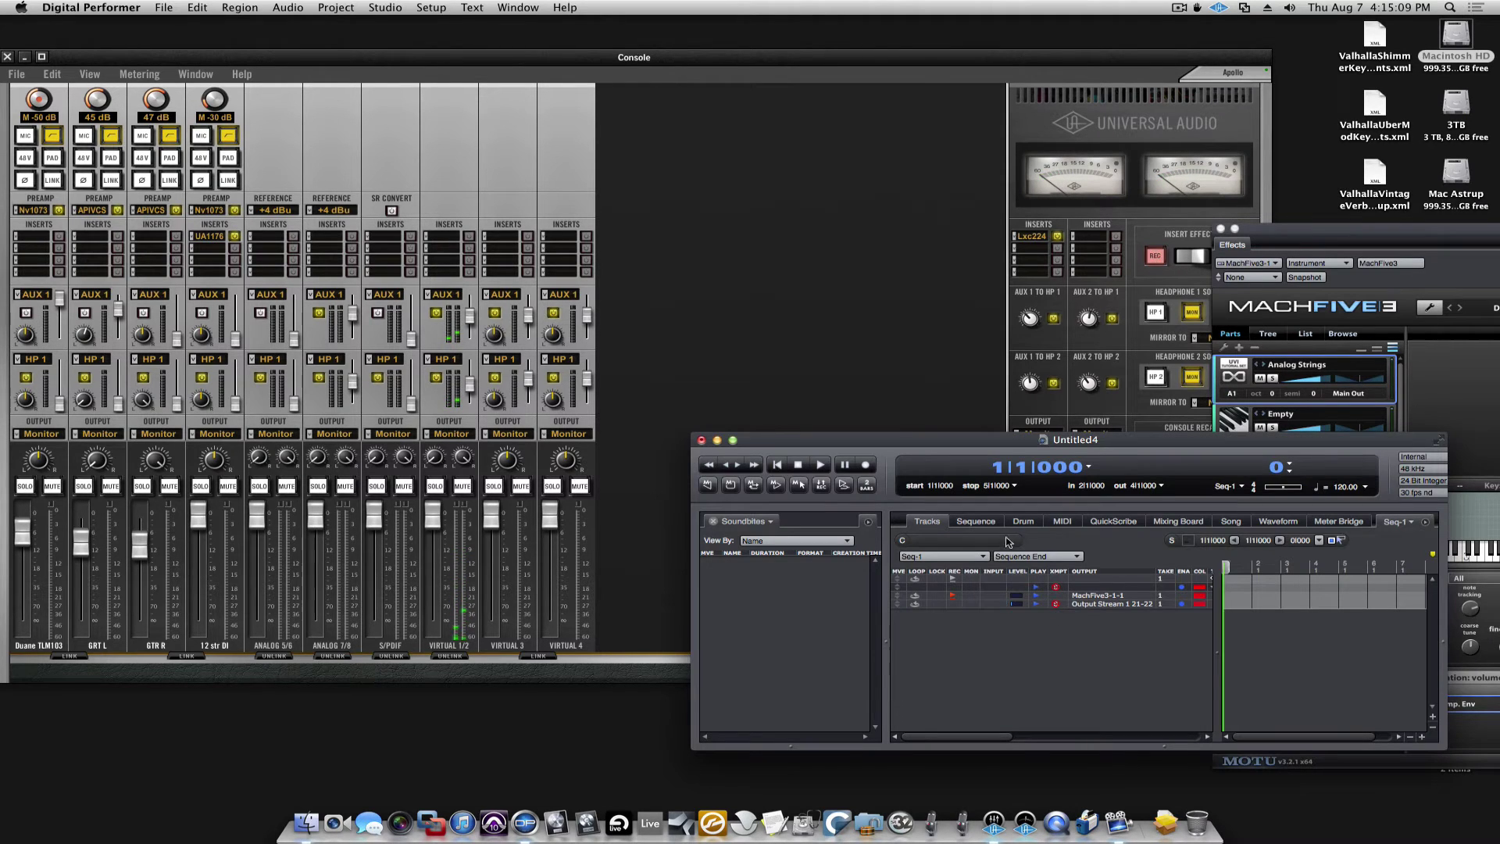
{"action": "left_click", "coordinate": [1101, 608]}
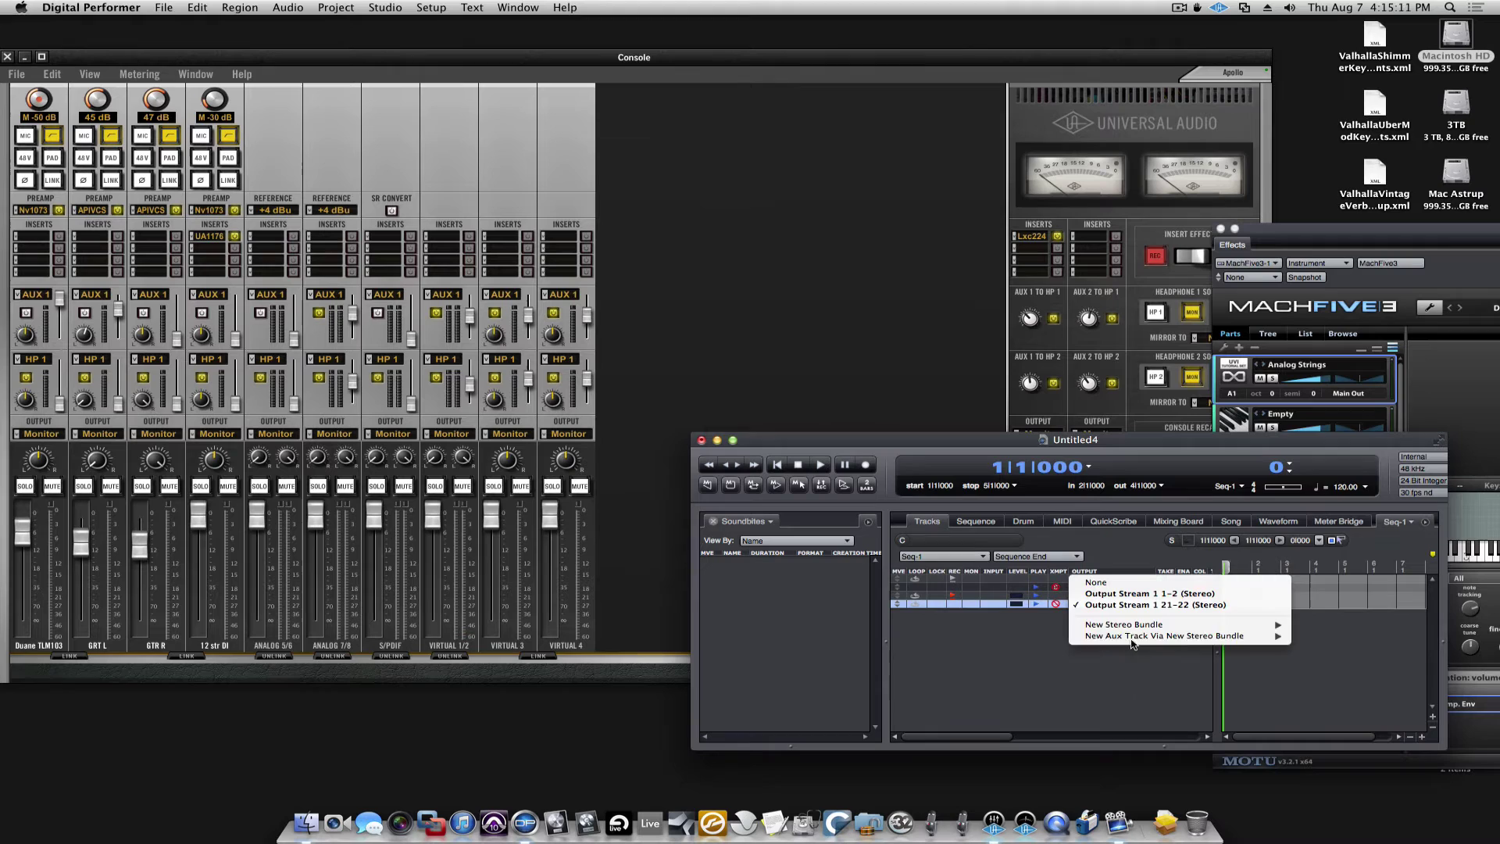
{"action": "mouse_move", "coordinate": [1133, 630]}
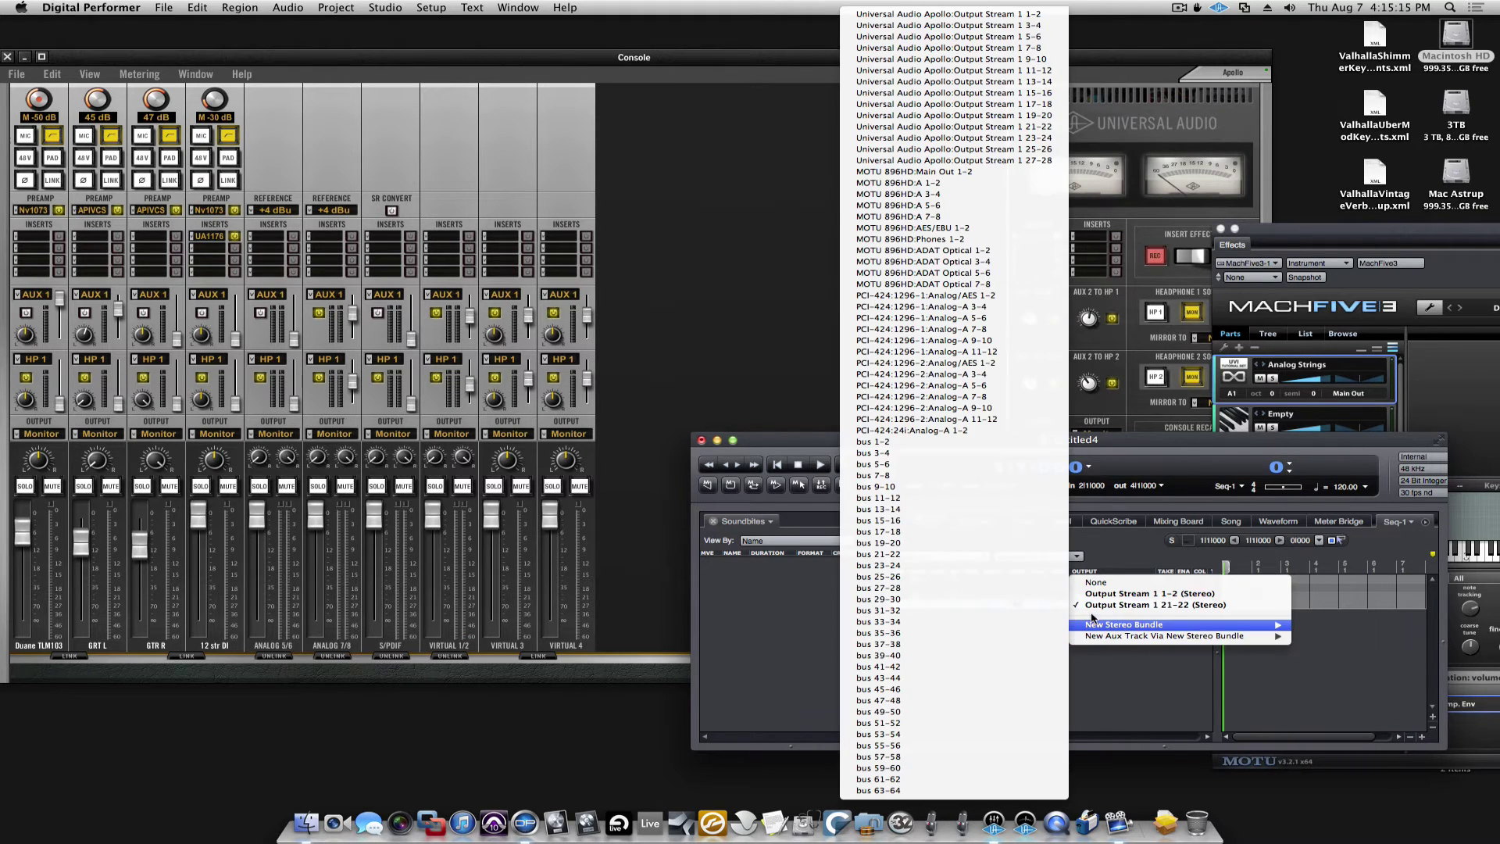
{"action": "left_click", "coordinate": [1009, 138]}
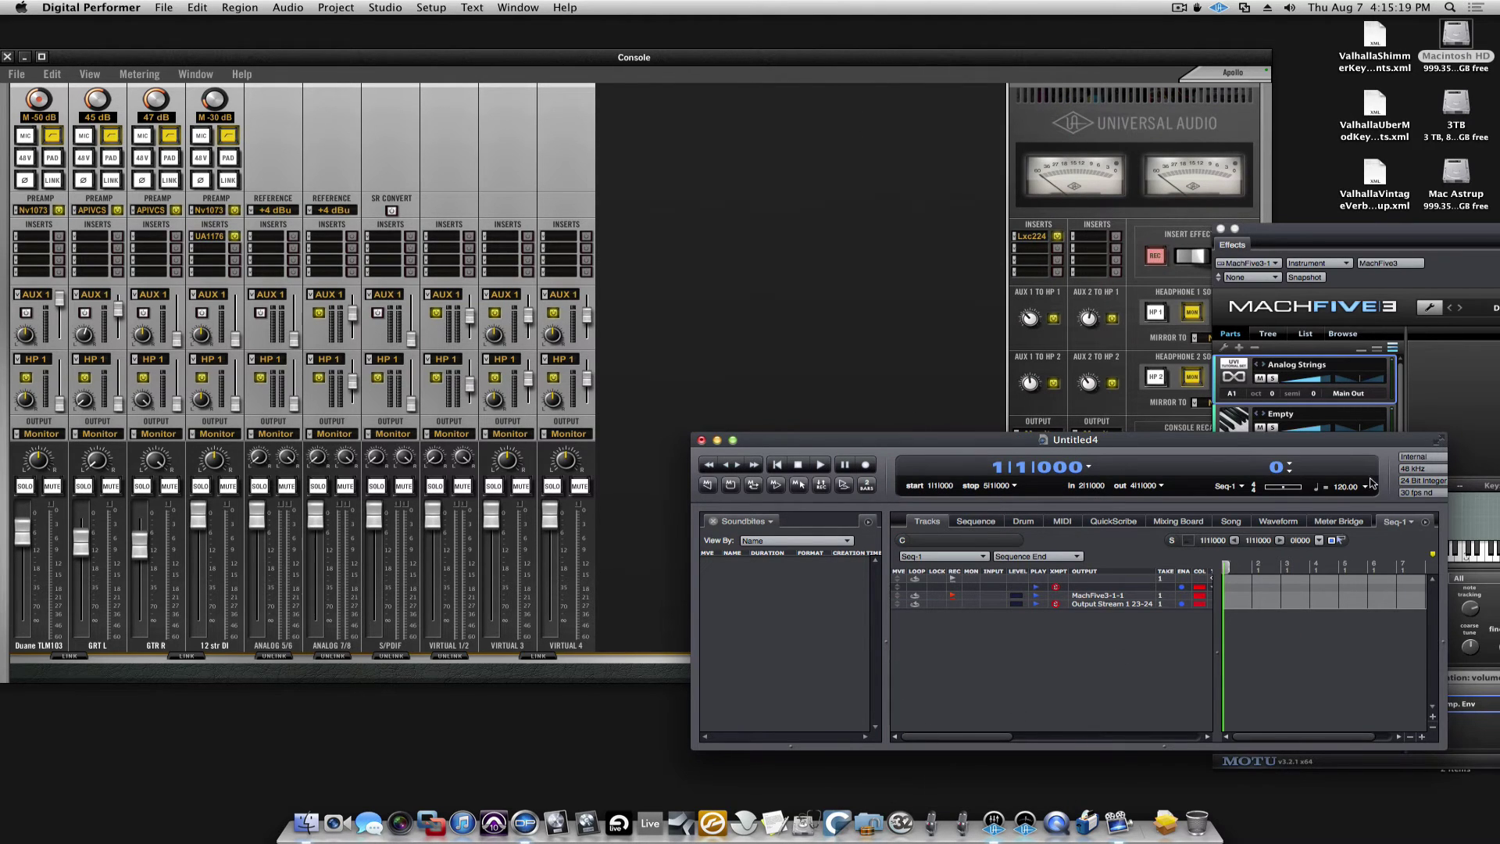
{"action": "left_click", "coordinate": [1447, 426]}
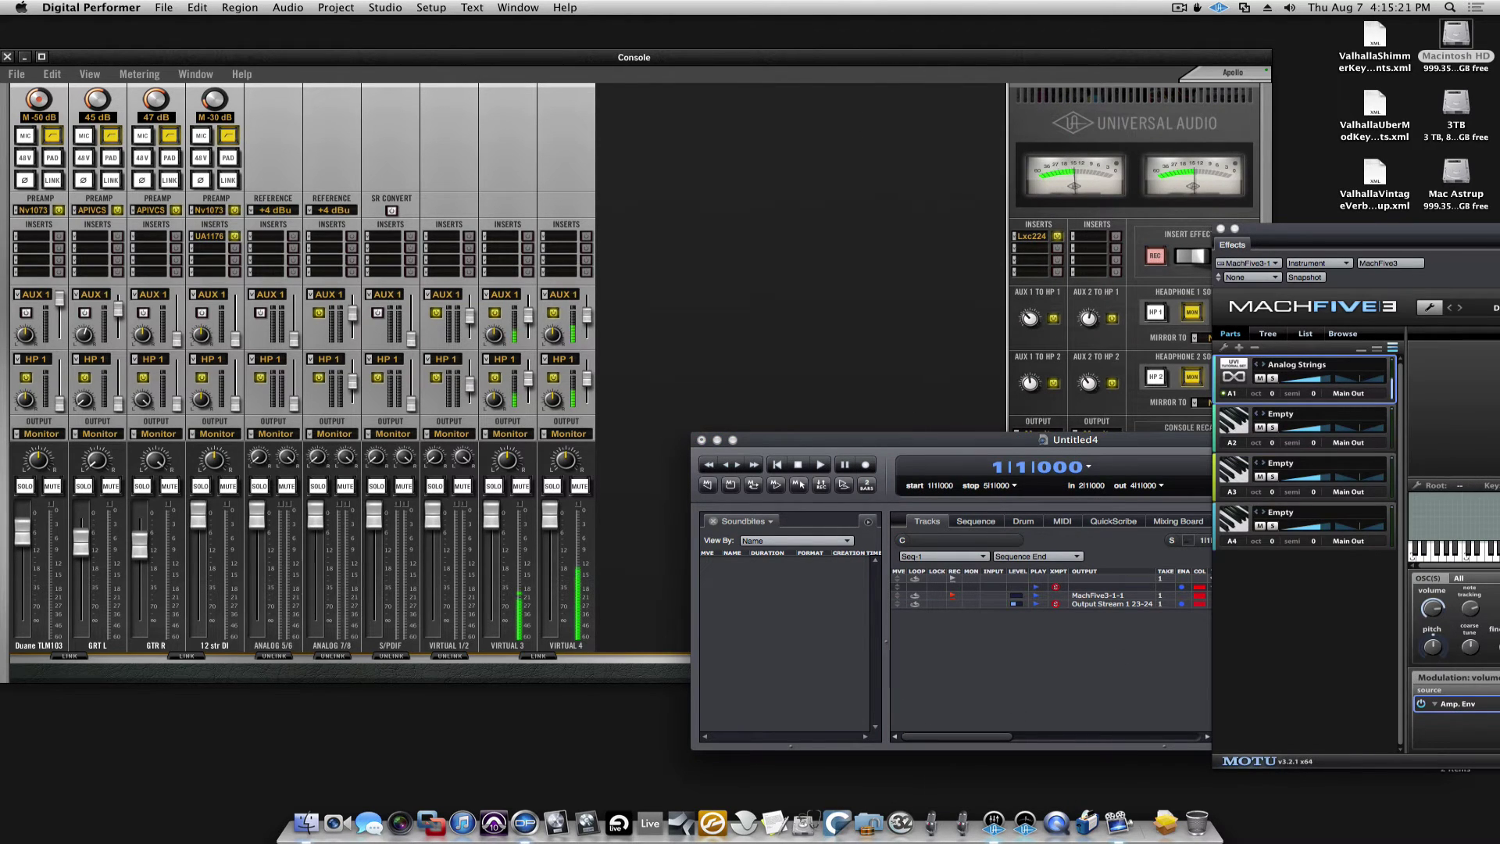
- Enable LINK on the VIRTUAL 3 channel in Console to make a stereo 3/4 strip
{"action": "left_click", "coordinate": [538, 655]}
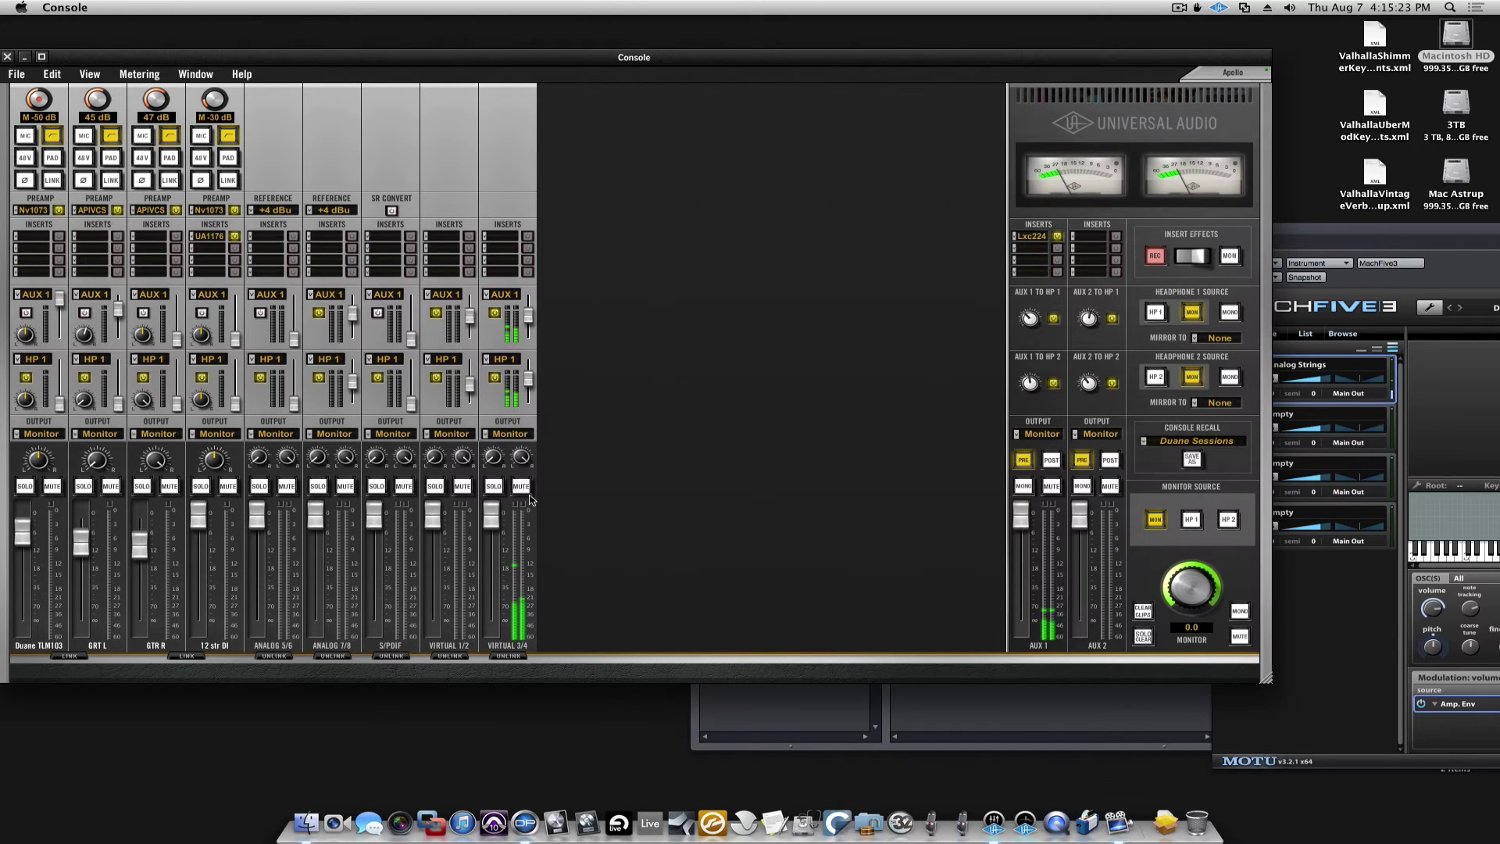
{"action": "key", "text": "super+Tab"}
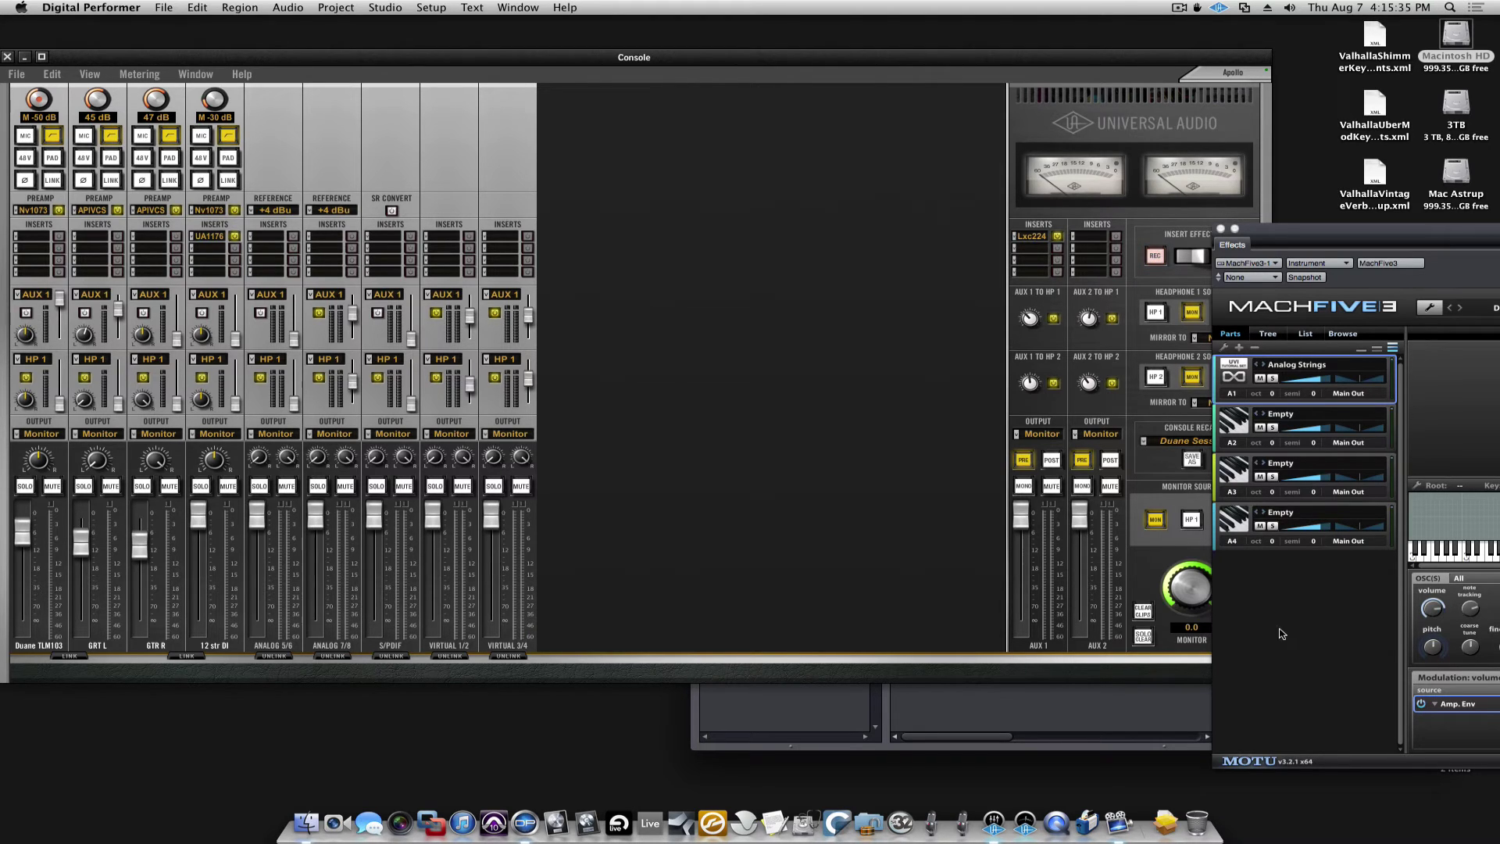
- Open Studio > Bundles Outputs and enlarge it to check streams 21-22 and 23-24
{"action": "left_click", "coordinate": [1092, 716]}
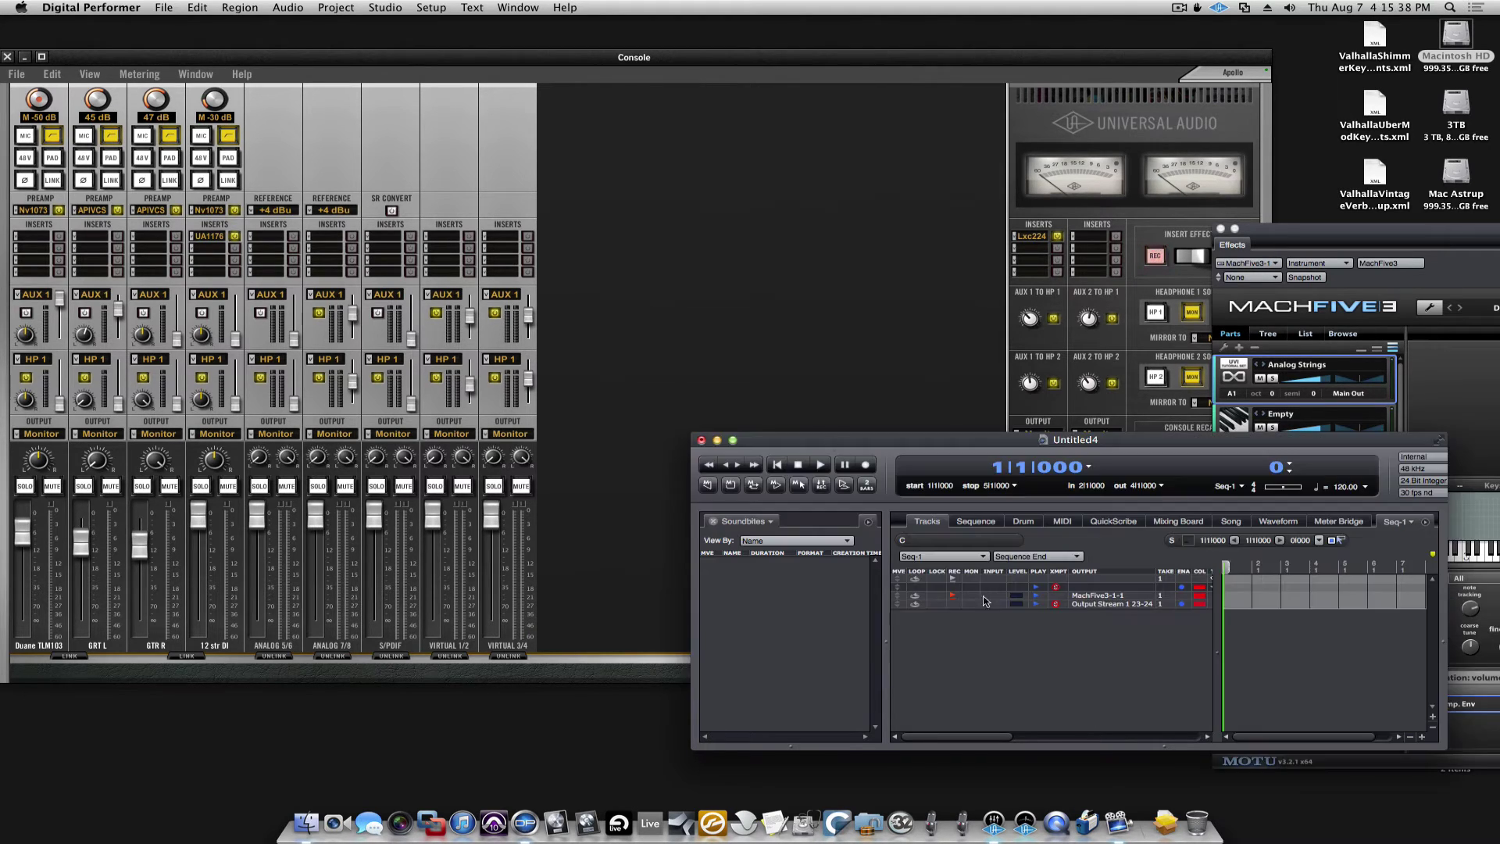
{"action": "left_click", "coordinate": [386, 7]}
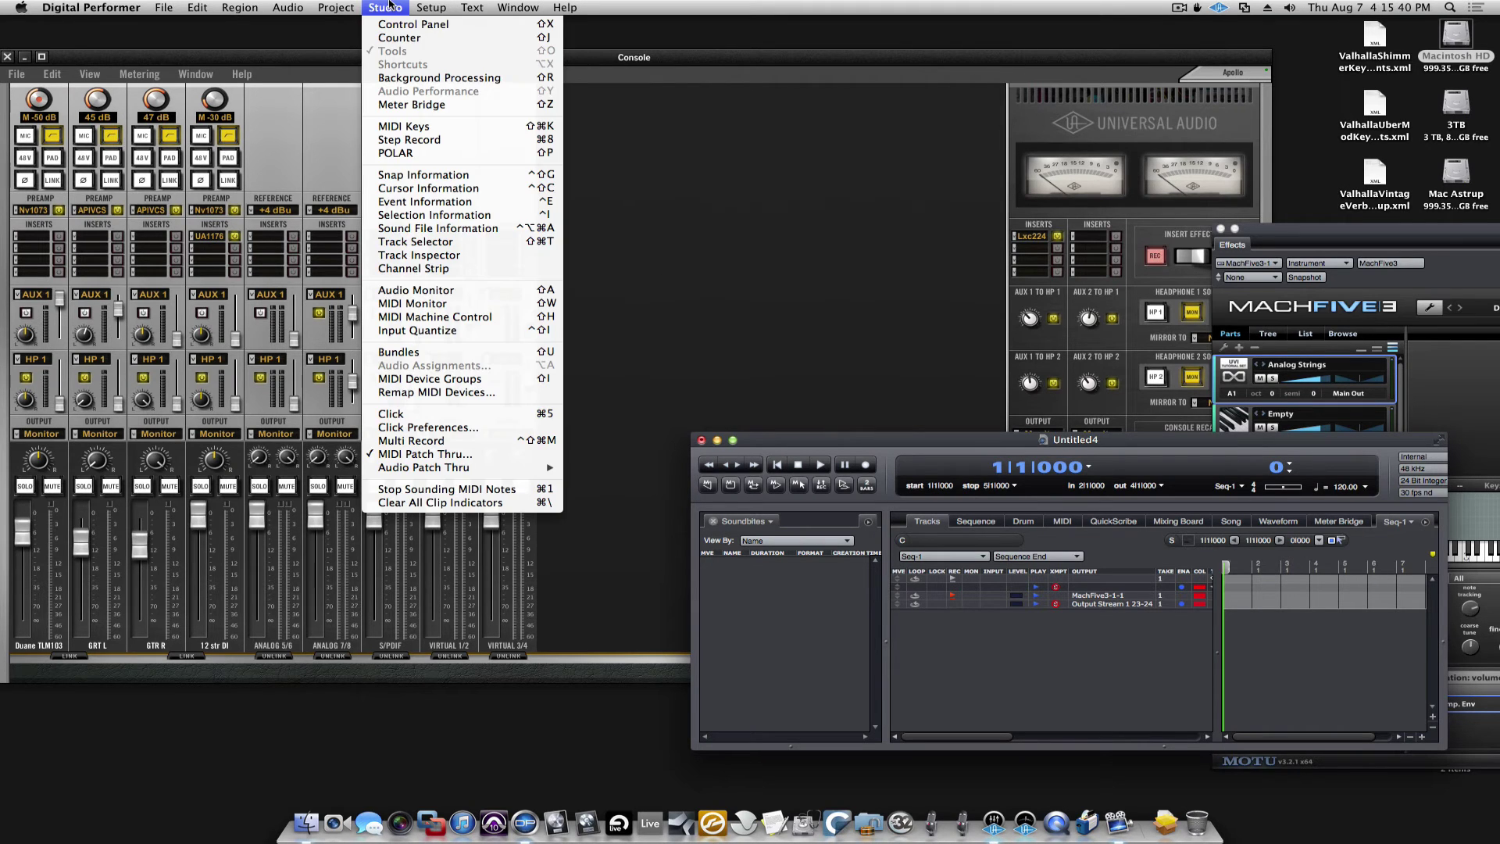
{"action": "left_click", "coordinate": [430, 353]}
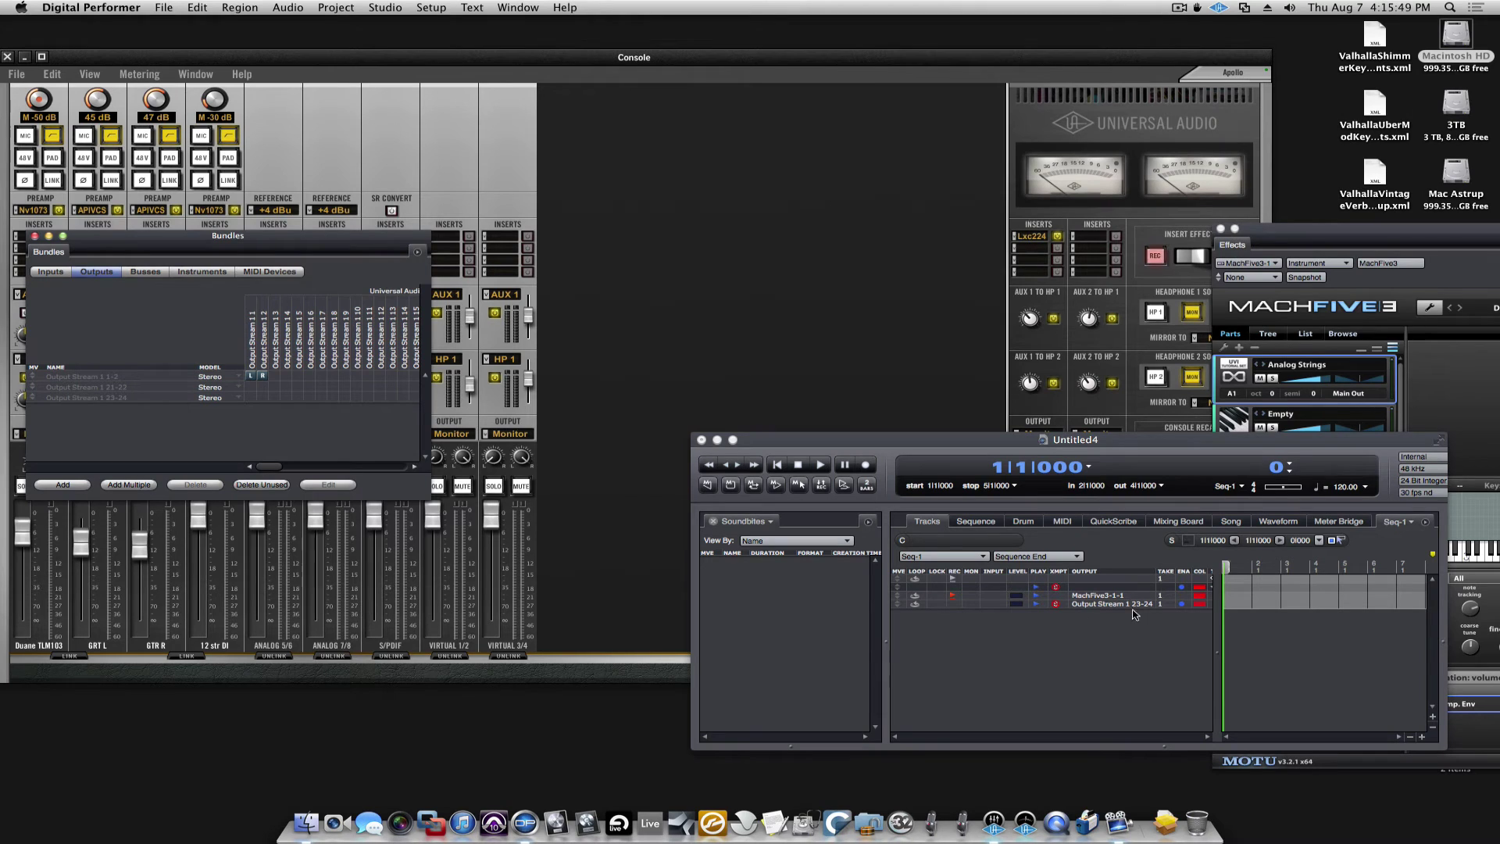
{"action": "left_click_drag", "start_coordinate": [430, 498], "coordinate": [1203, 561]}
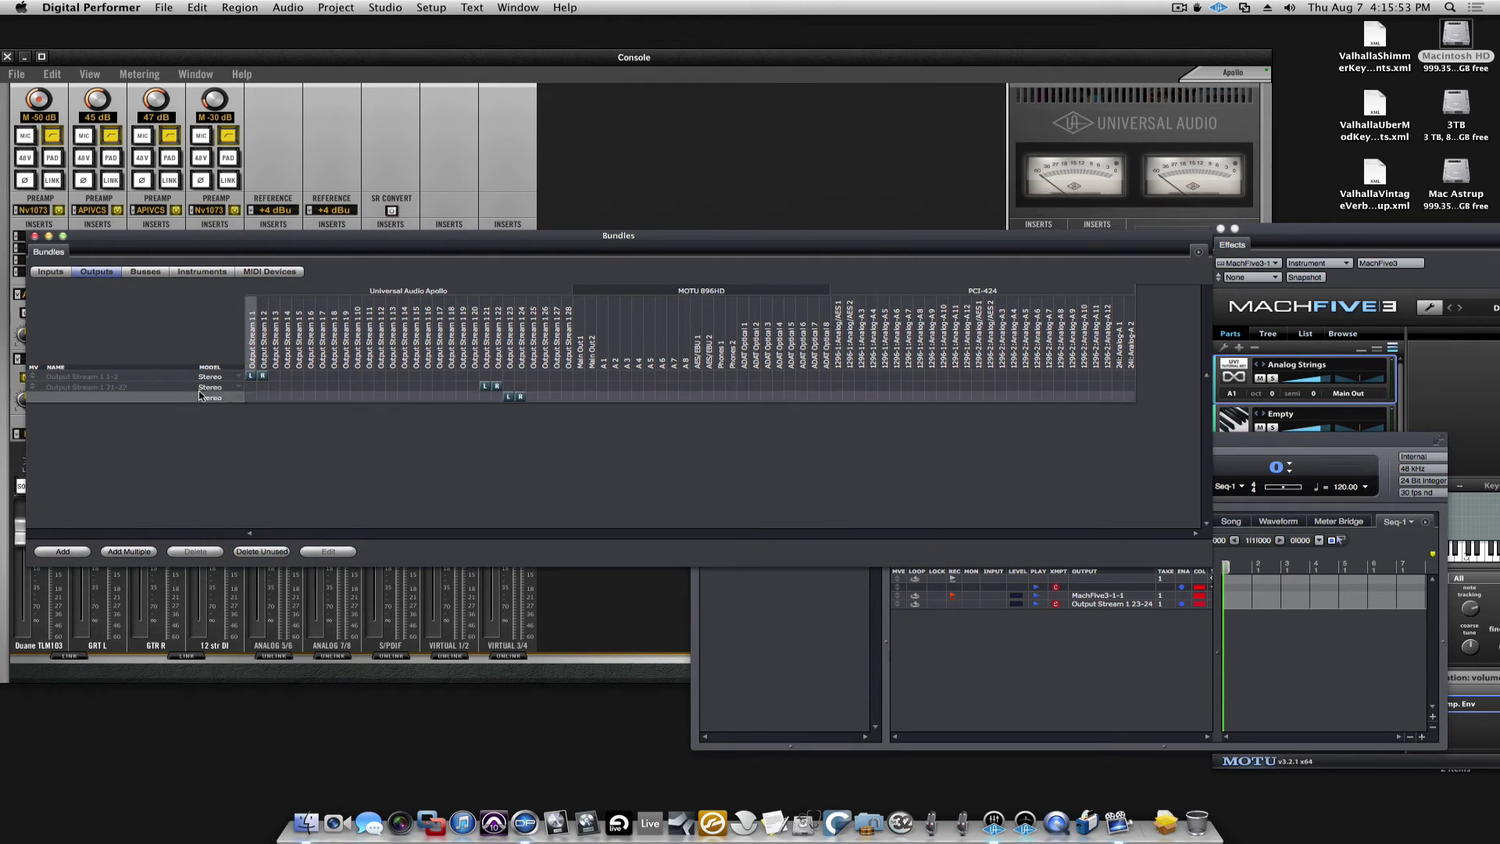
{"action": "left_click", "coordinate": [521, 397]}
{"action": "left_click", "coordinate": [521, 397]}
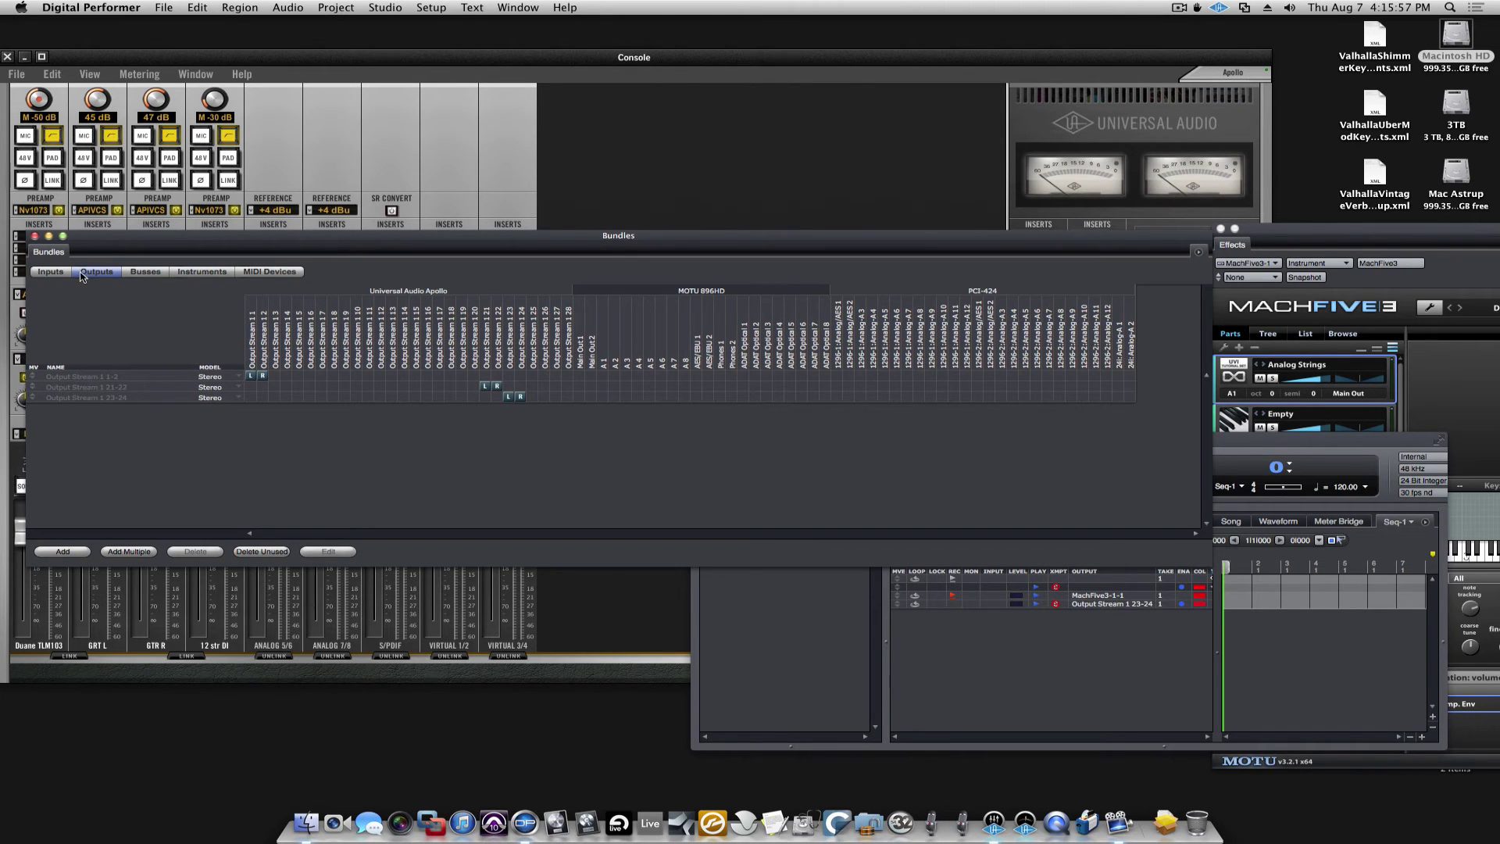
- Rename bundles 21-22 and 23-24 to 'Apollo Virtual 1' and 'Apollo Virtual 2', then close the Bundles window
{"action": "double_click", "coordinate": [83, 389]}
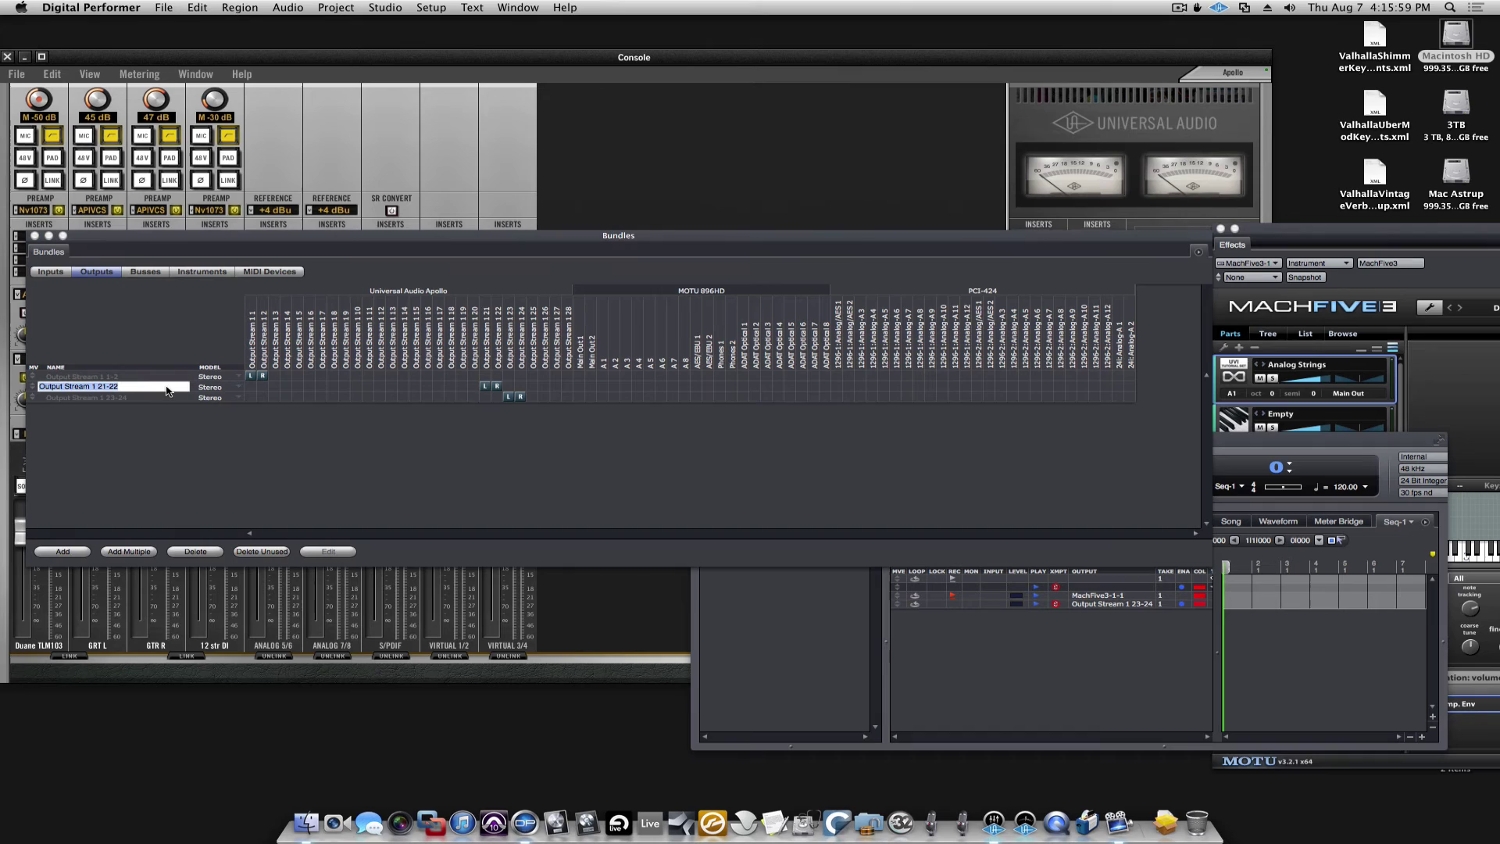
{"action": "type", "text": "Virtual 1"}
{"action": "key", "text": "Tab"}
{"action": "type", "text": "Ap"}
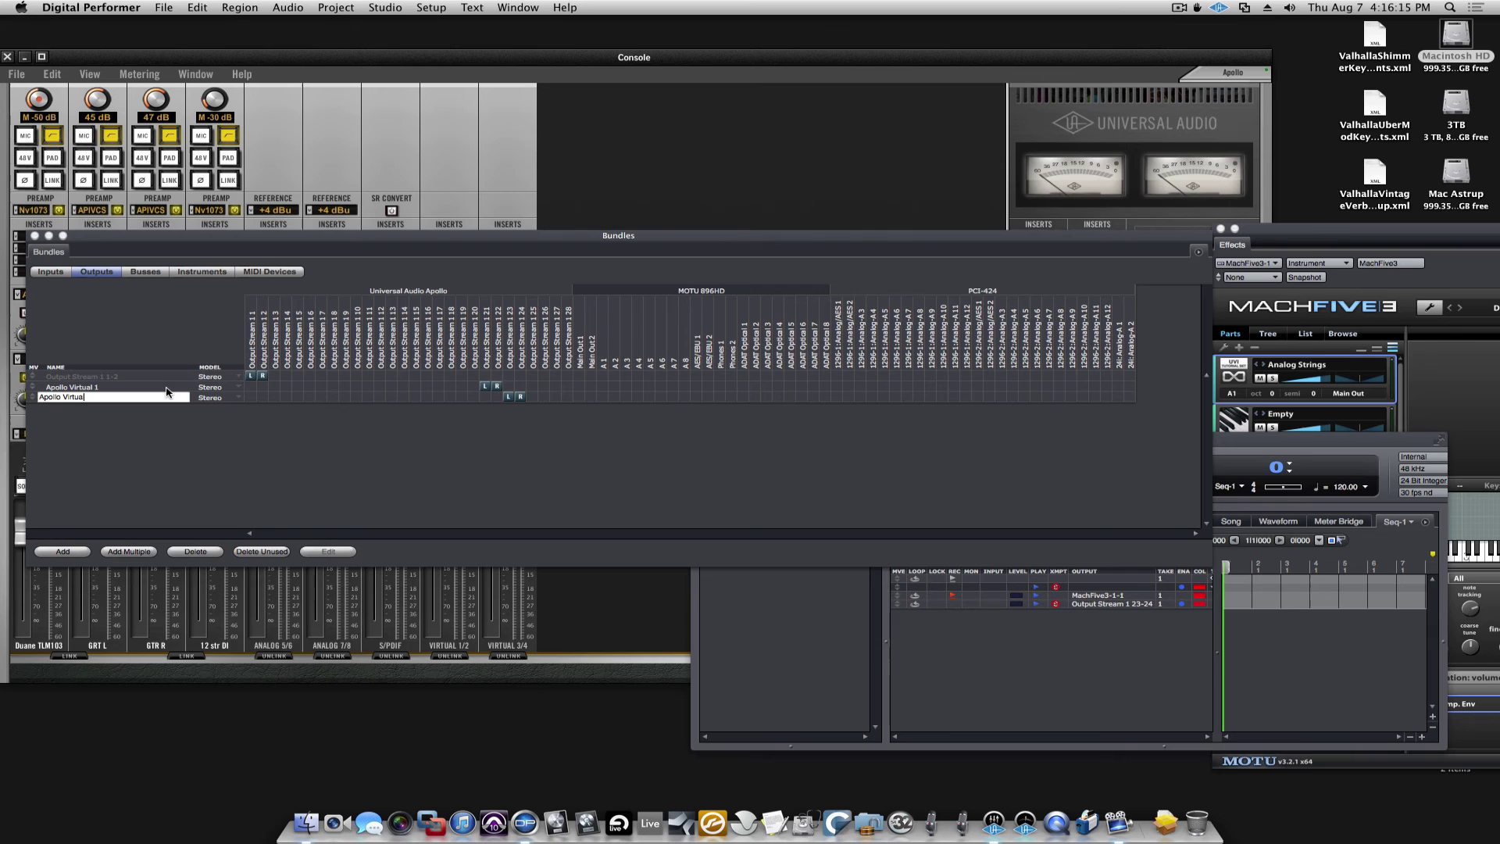
{"action": "type", "text": "ollo Virtual 2"}
{"action": "key", "text": "Return"}
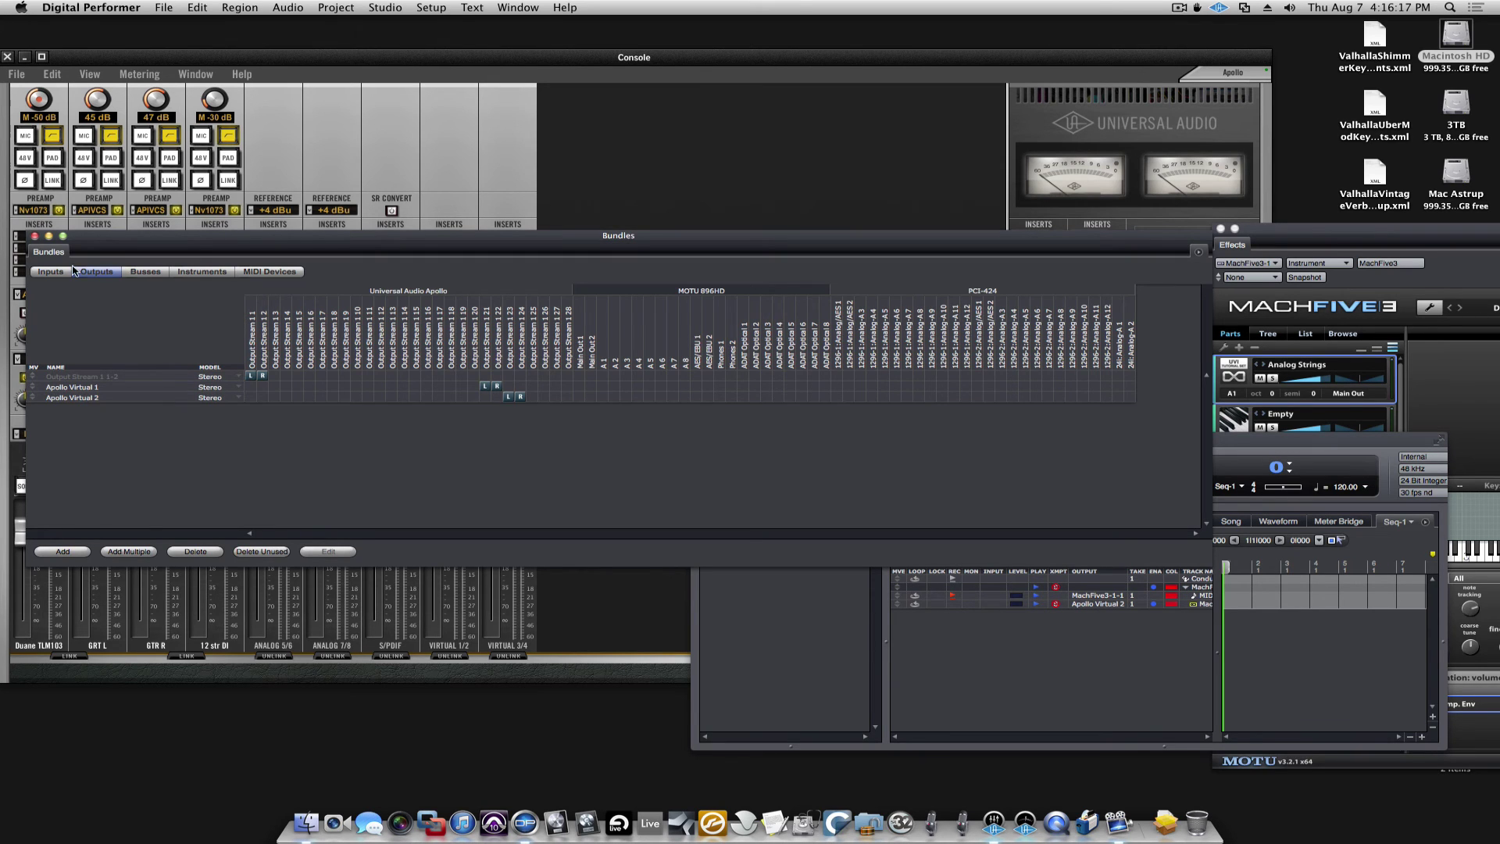
{"action": "left_click", "coordinate": [34, 236]}
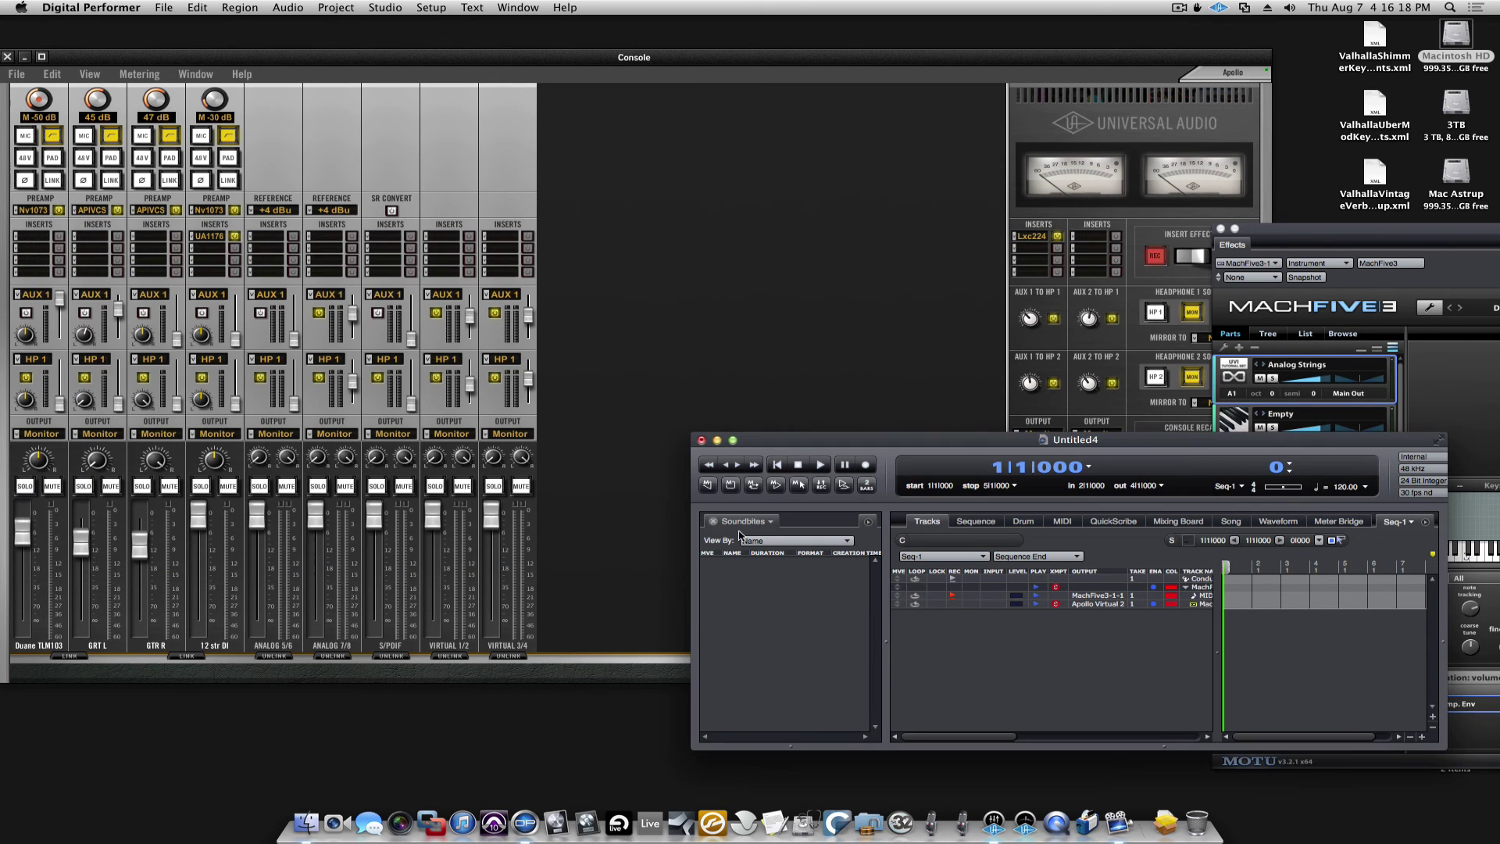
- Show the Mixing Board and verify the MachFive3 channel outputs to Apollo Virtual 2
{"action": "left_click", "coordinate": [1098, 605]}
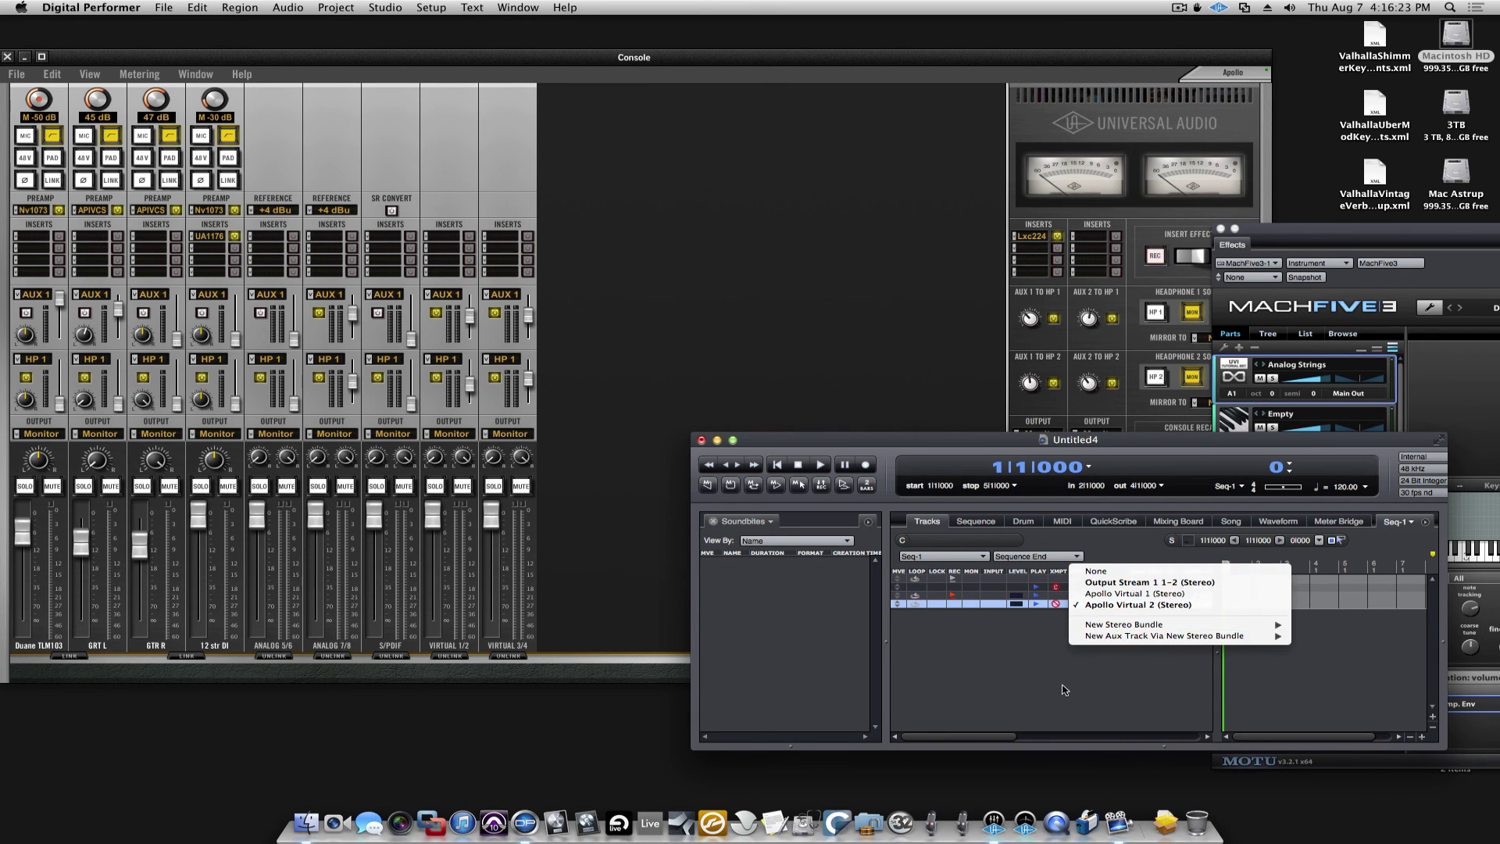
{"action": "left_click", "coordinate": [1041, 628]}
{"action": "left_click_drag", "start_coordinate": [939, 439], "coordinate": [528, 112]}
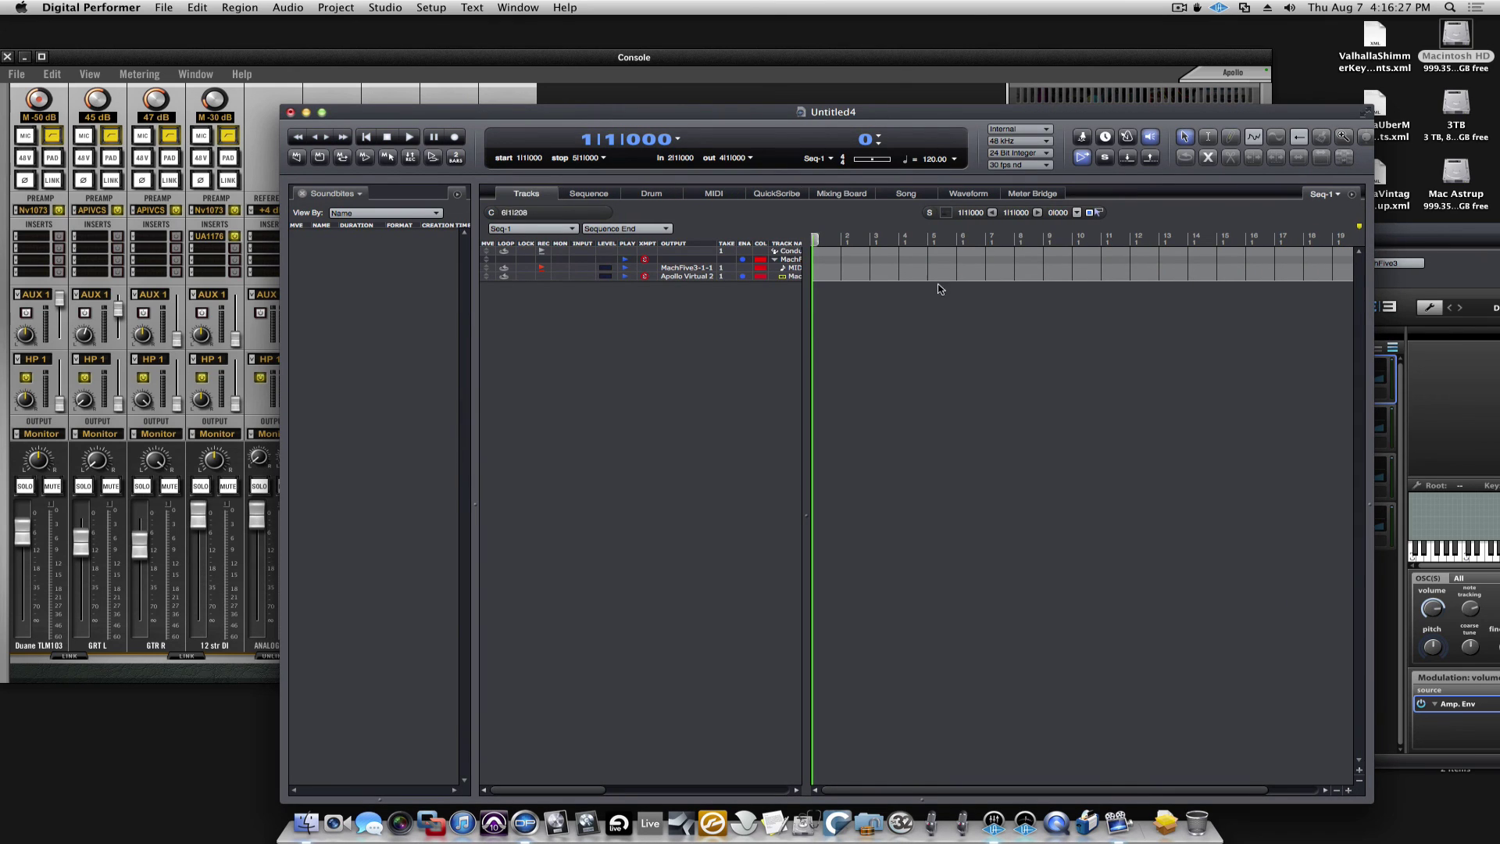
{"action": "left_click", "coordinate": [844, 193]}
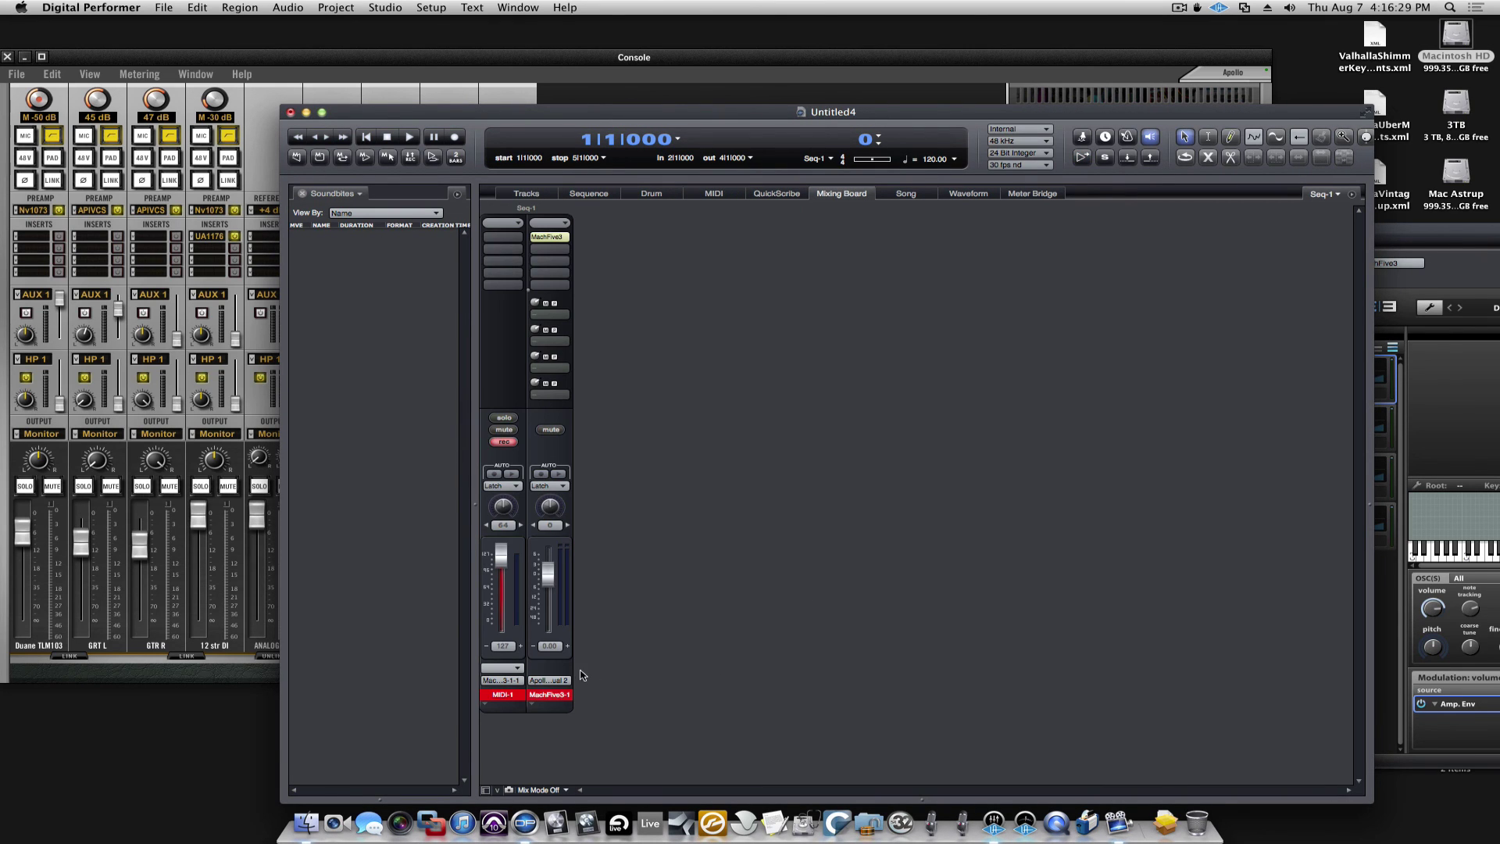
{"action": "left_click", "coordinate": [561, 680]}
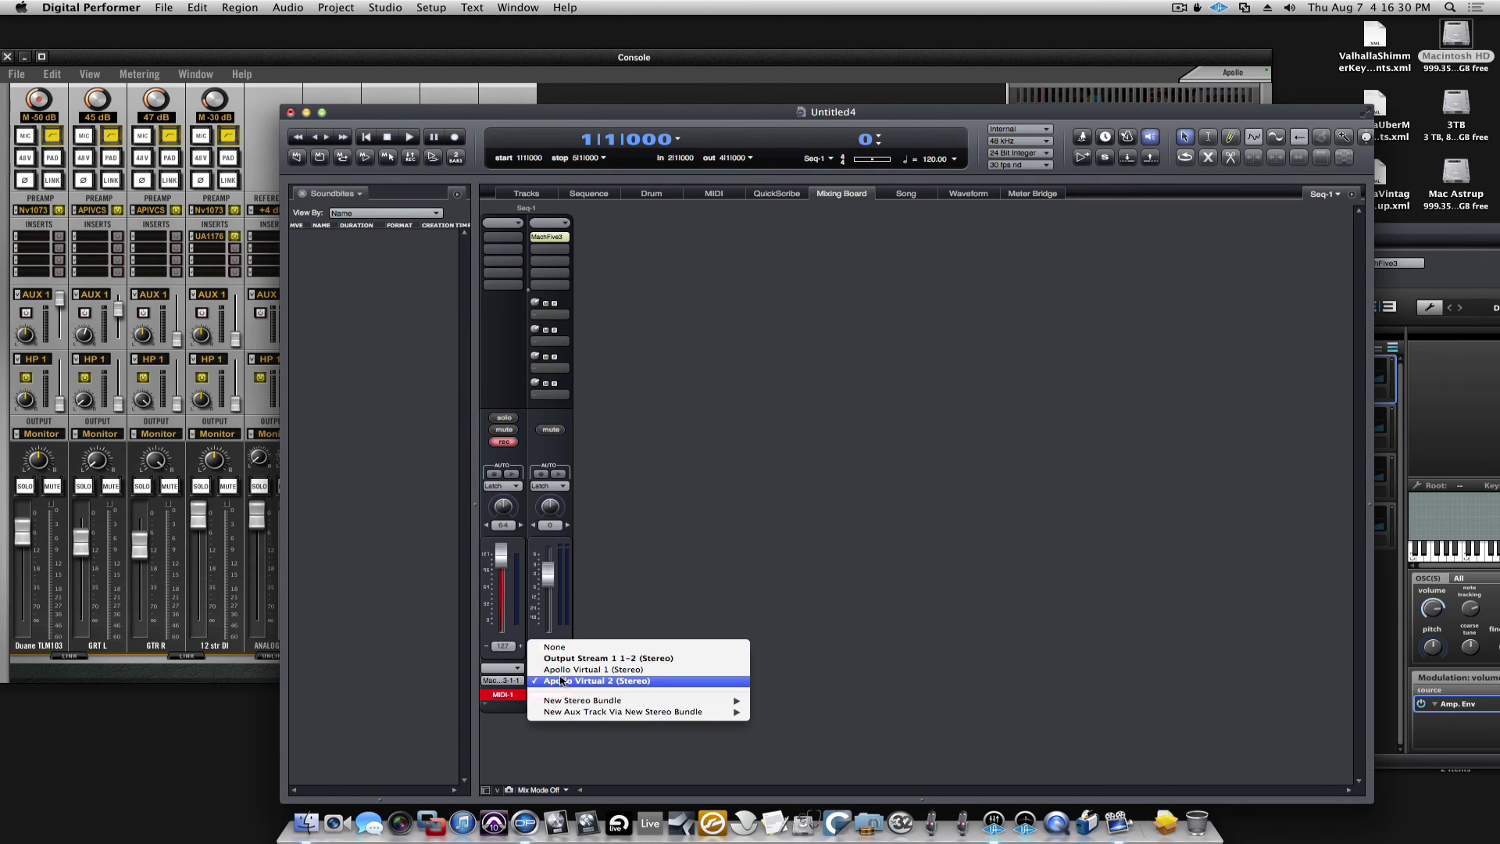
{"action": "left_click", "coordinate": [889, 524]}
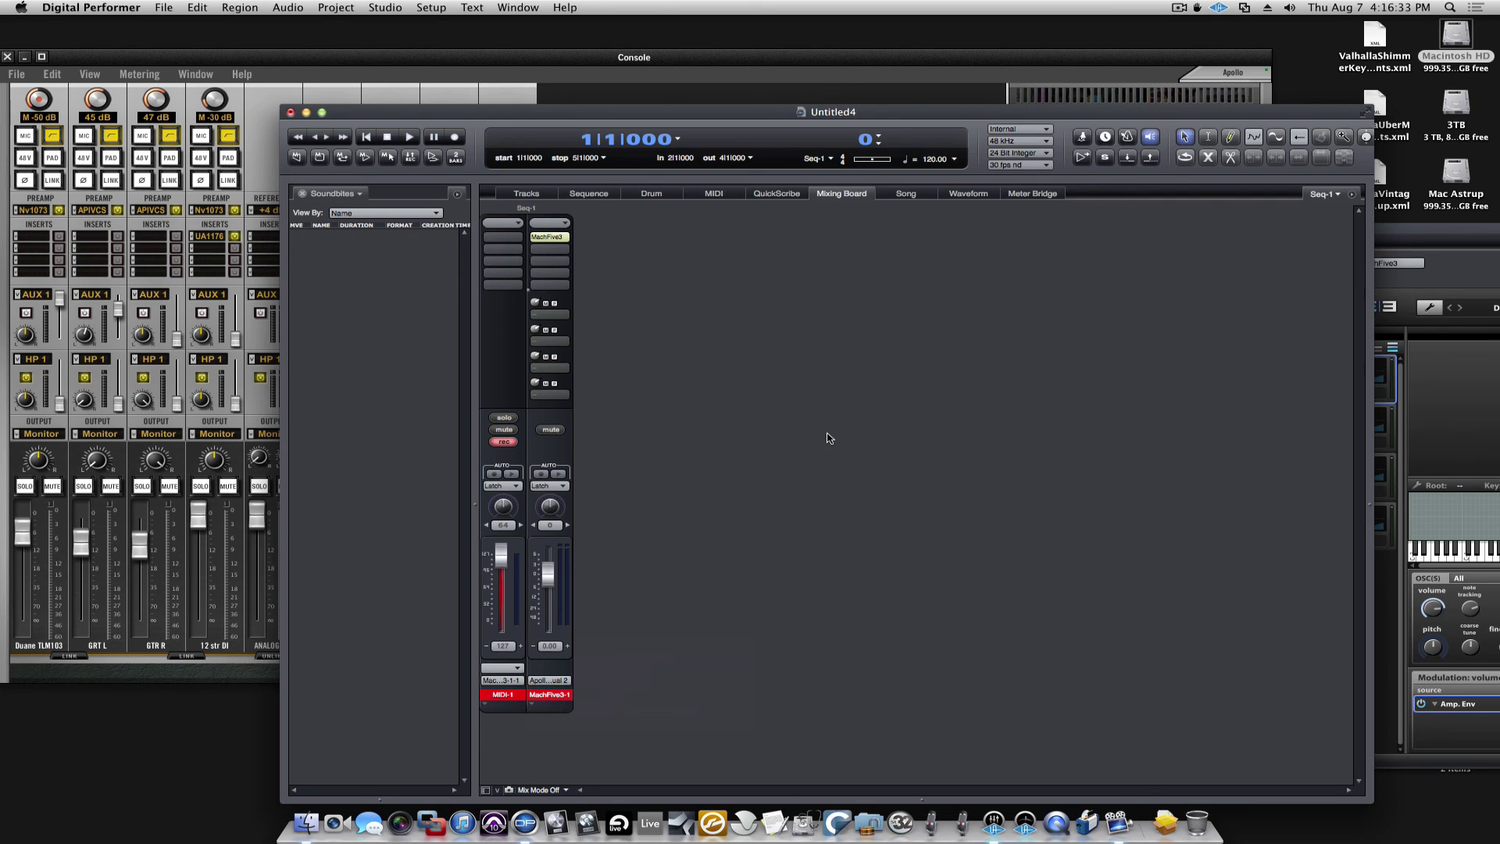